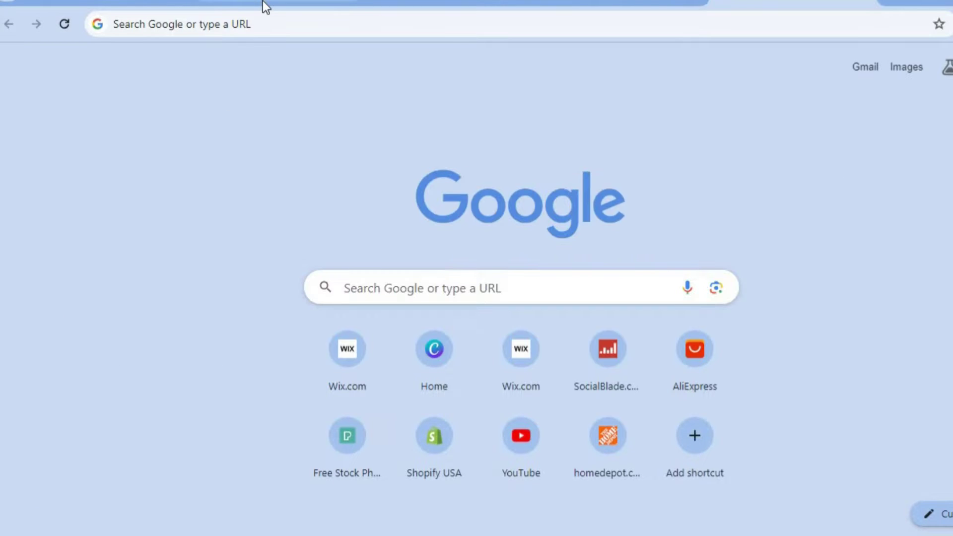
Switch to the Editor X tab showing the dashboard with all 17 sites.
click(263, 1)
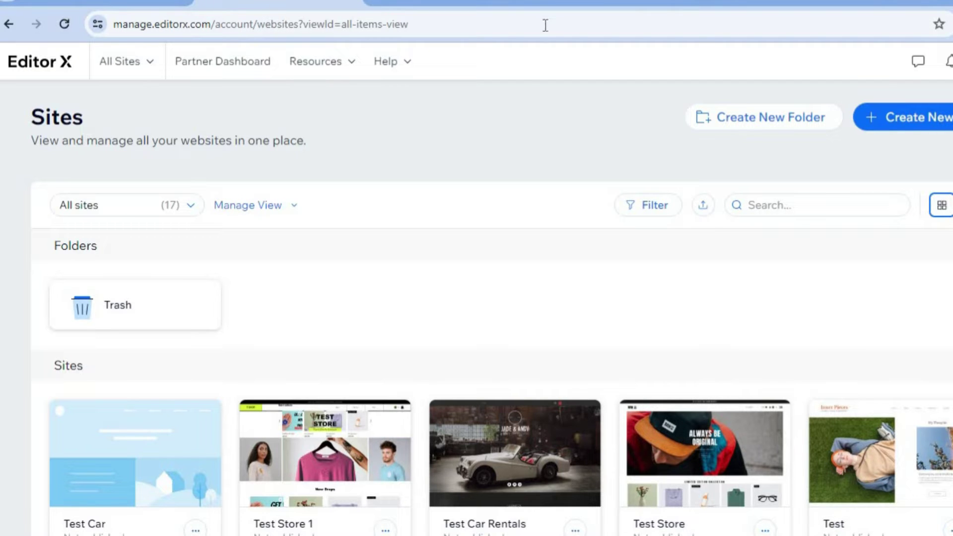
Create a new Wix Editor site without AI, choosing Car Dealer as the website type.
click(895, 119)
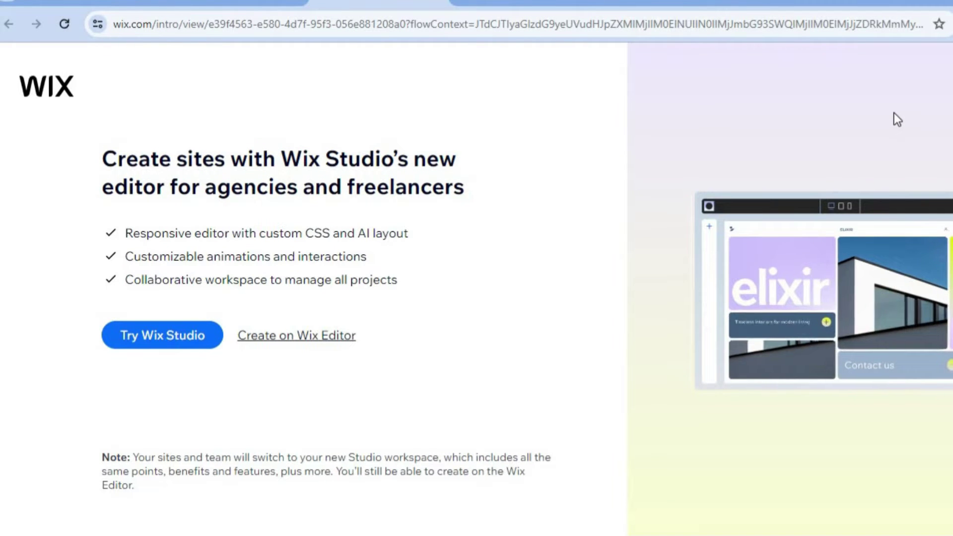
click(326, 337)
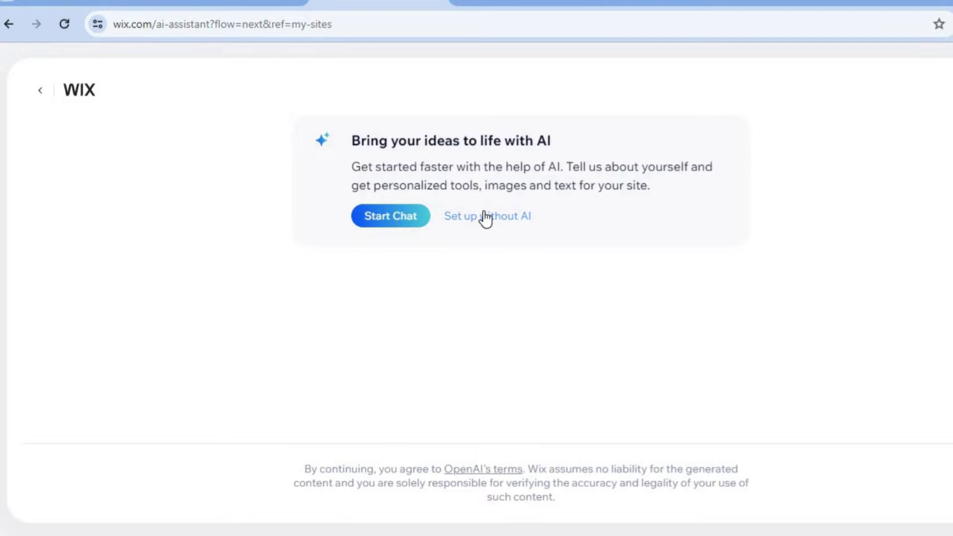
click(485, 219)
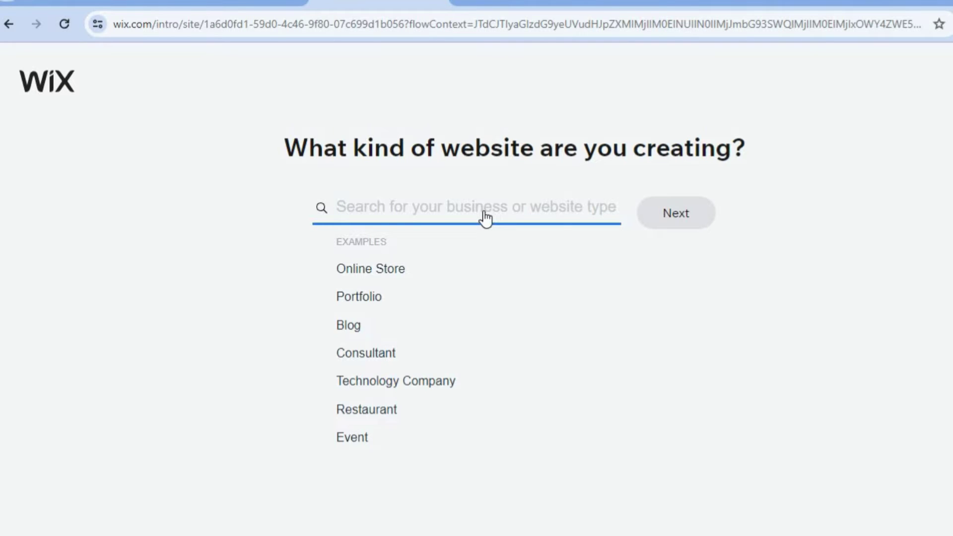
text(CAR)
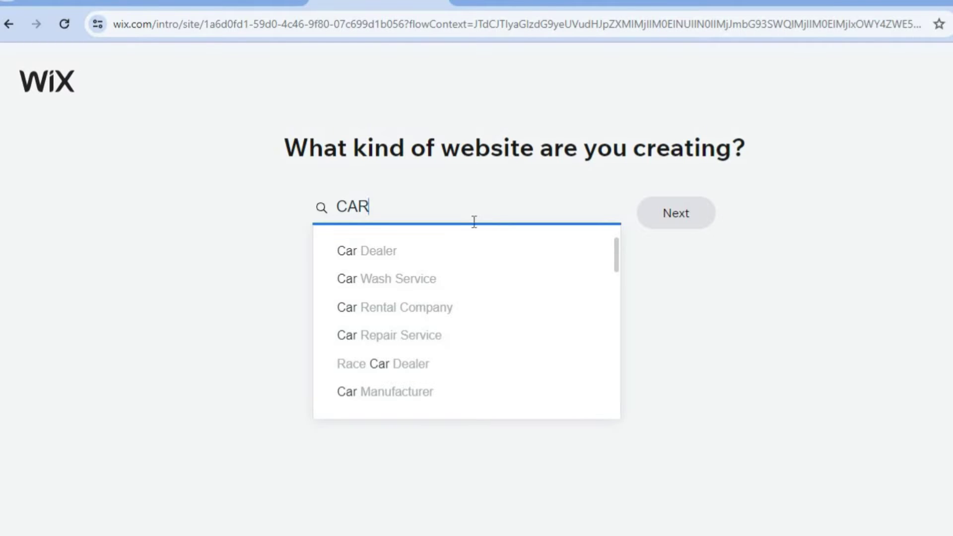
click(418, 251)
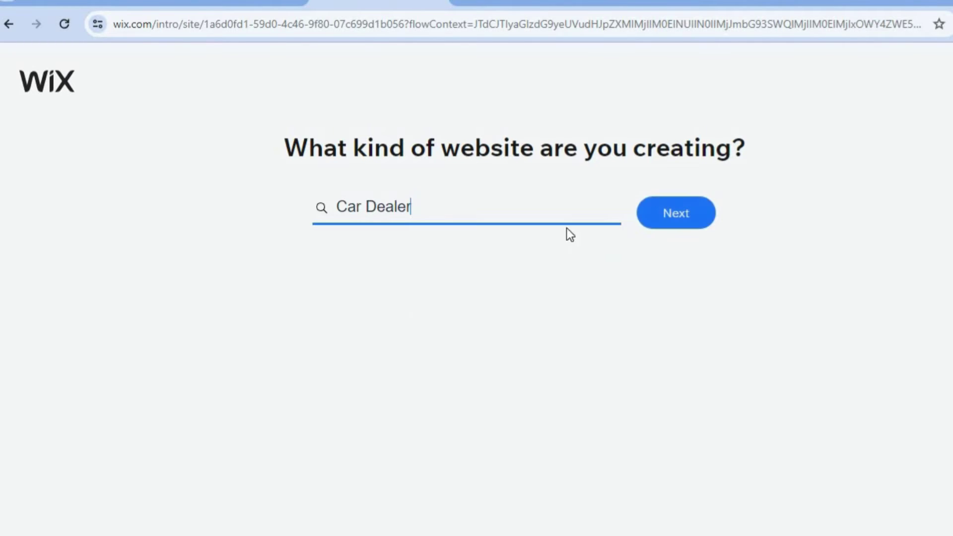
Confirm the Car Dealer type and name the store 'CAR SELLING'.
click(666, 221)
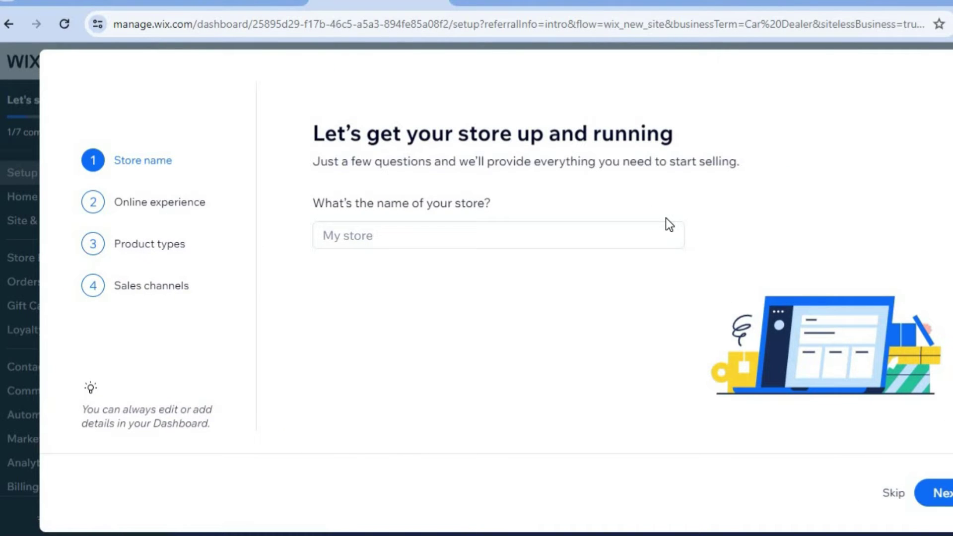
click(535, 229)
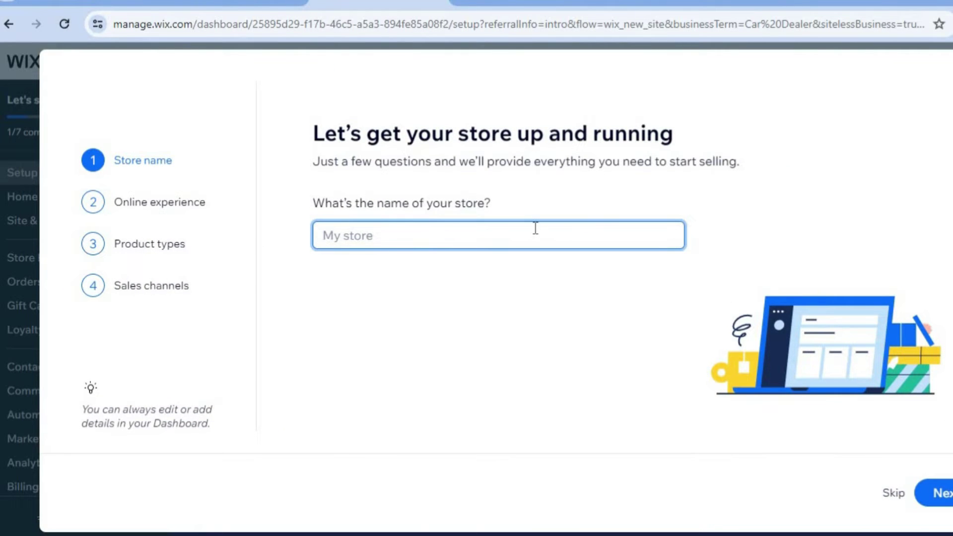
text(CAR SELLING)
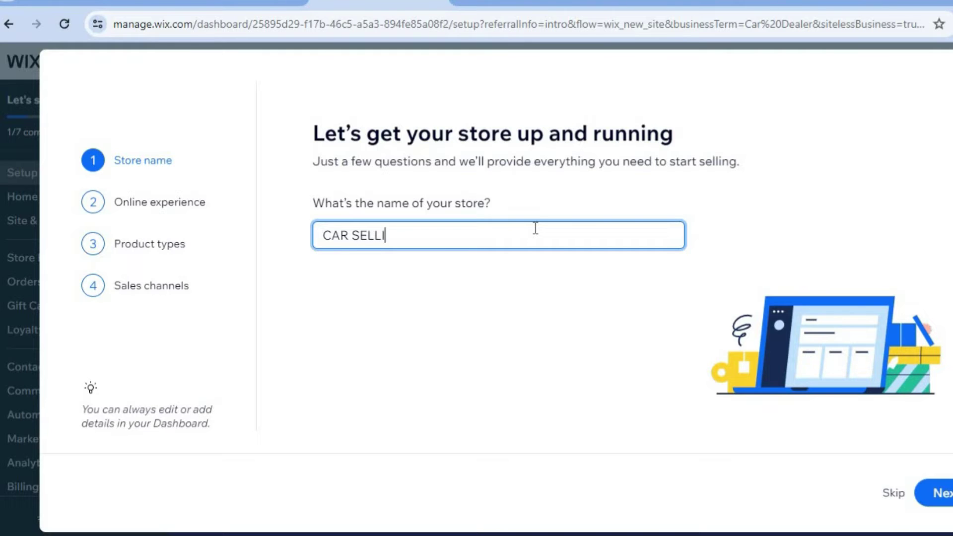
click(936, 502)
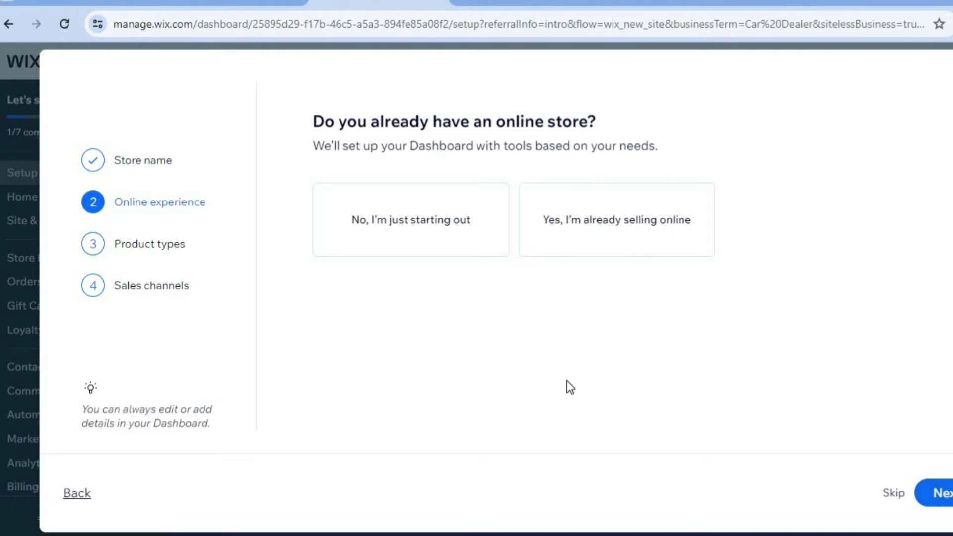
Answer just starting out, physical products, and online plus in-person selling channels.
click(395, 207)
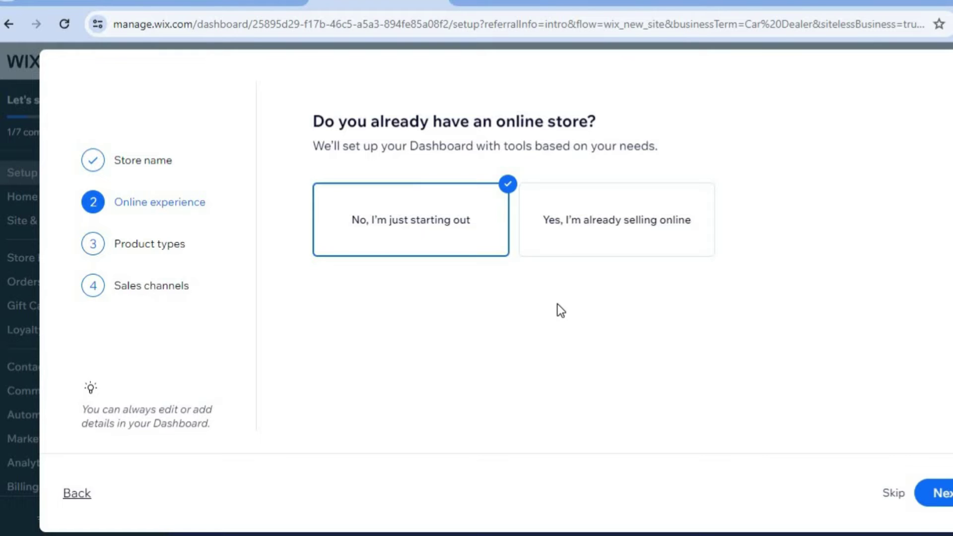
click(939, 495)
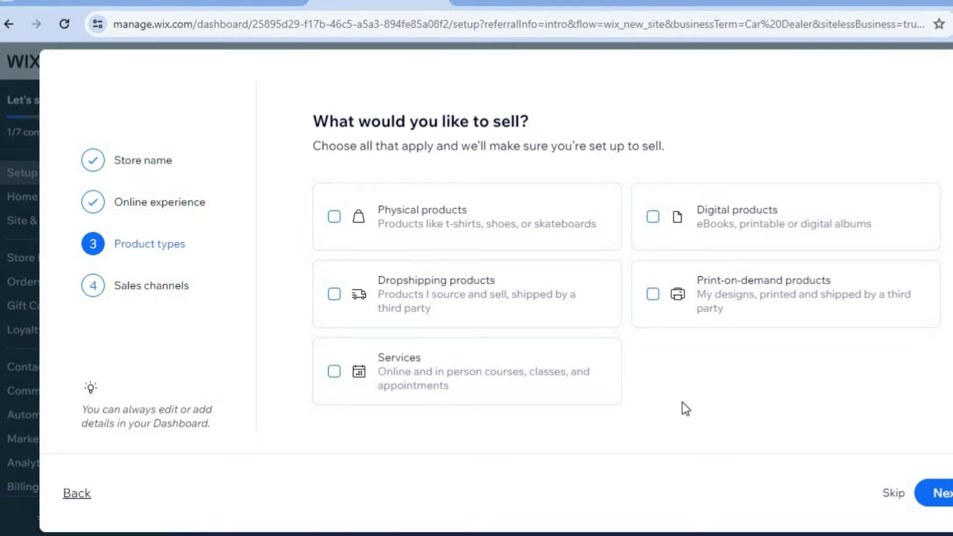
click(405, 224)
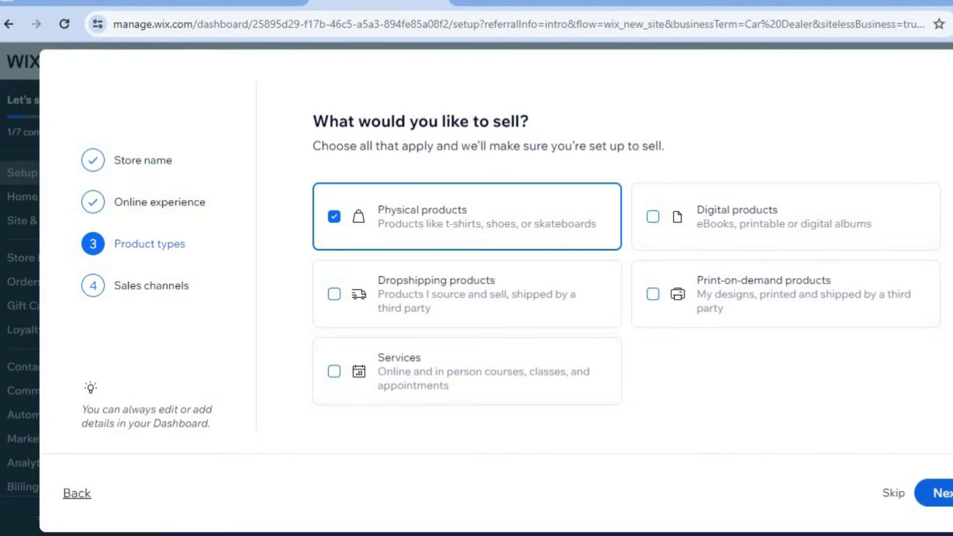
click(943, 493)
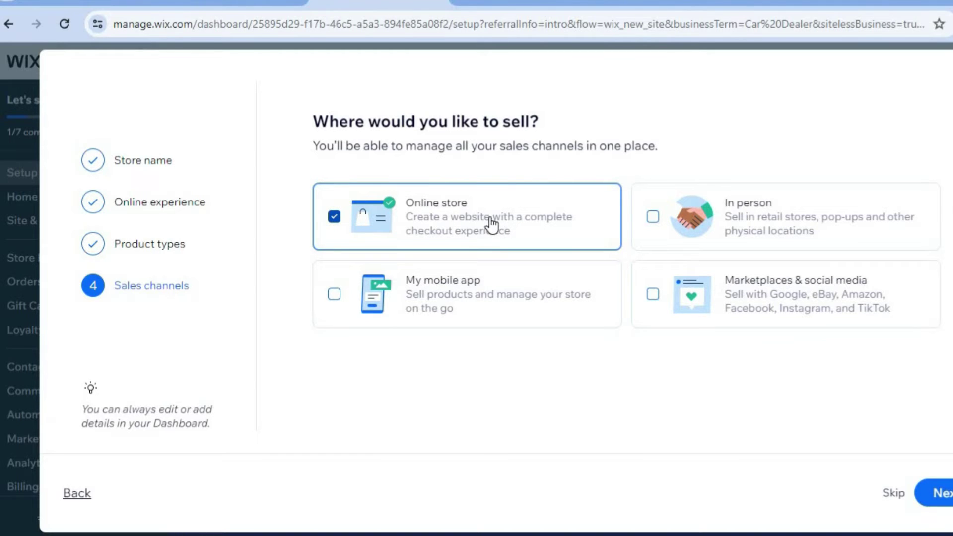
click(698, 217)
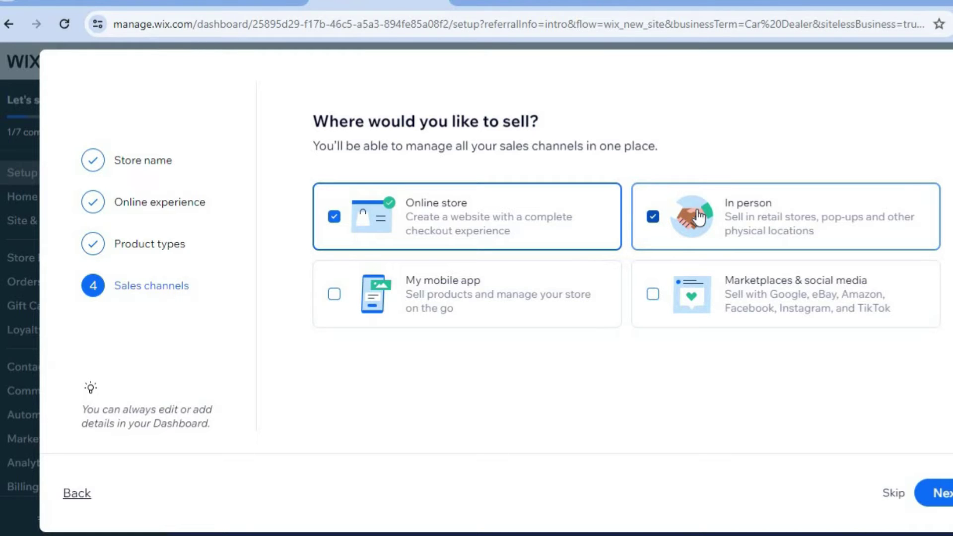
click(947, 494)
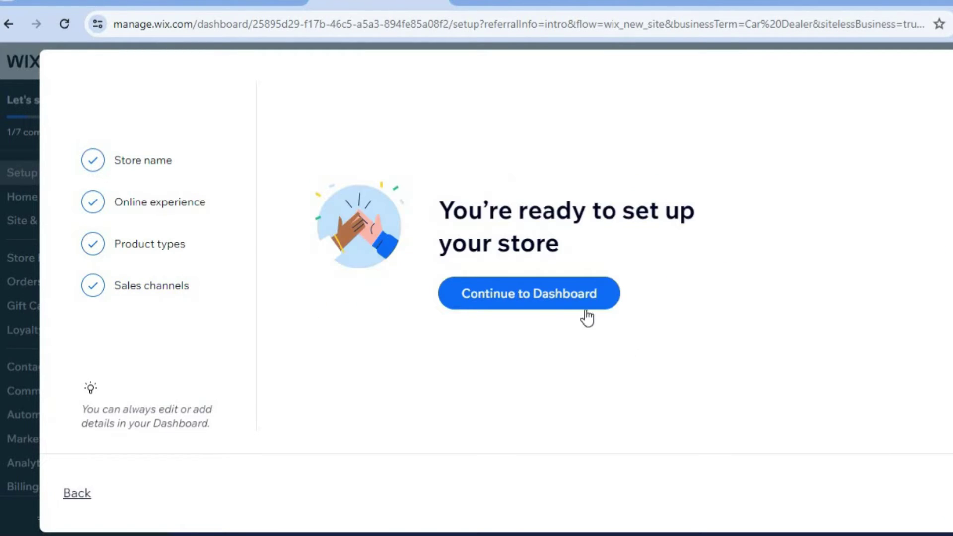
Go to the dashboard and open Store Products > Products to see the 12 samples.
click(568, 304)
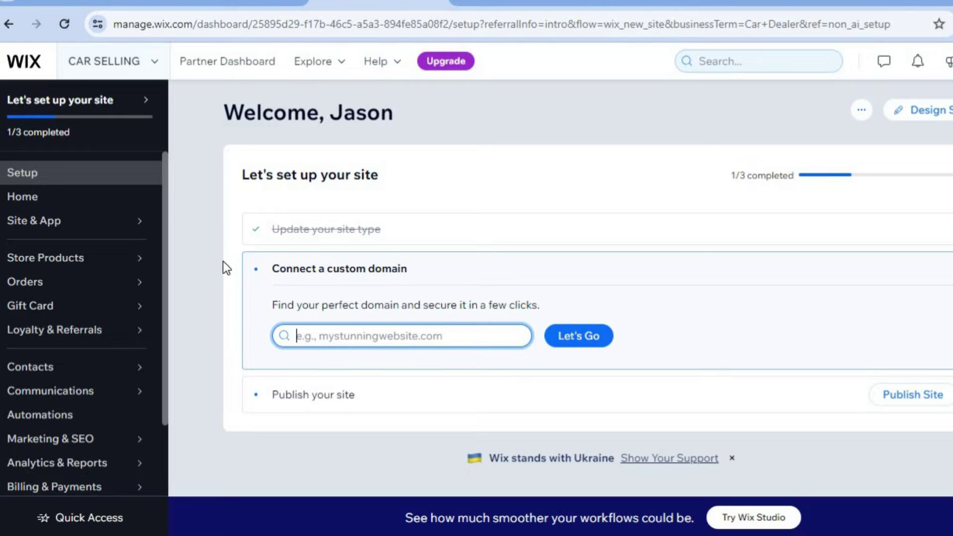
mouse_move(128, 263)
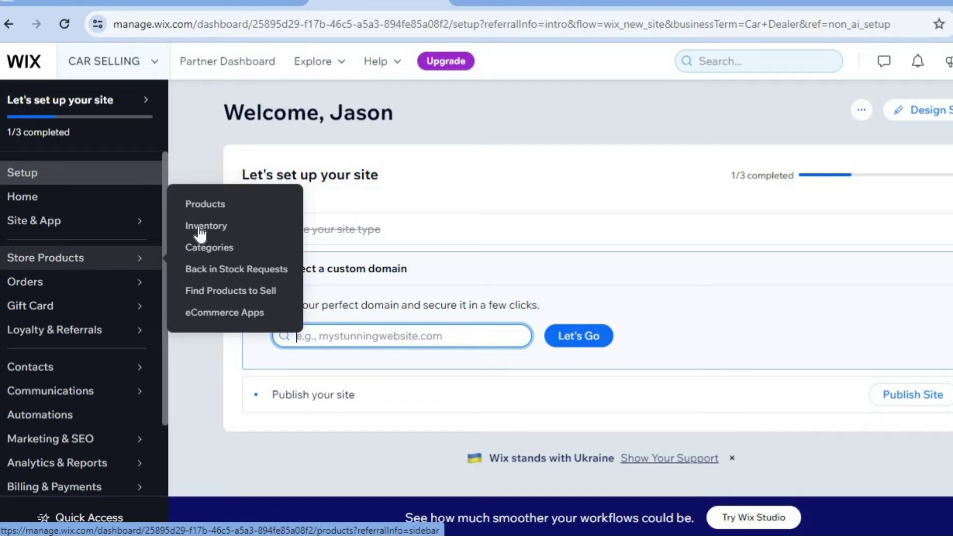
click(207, 206)
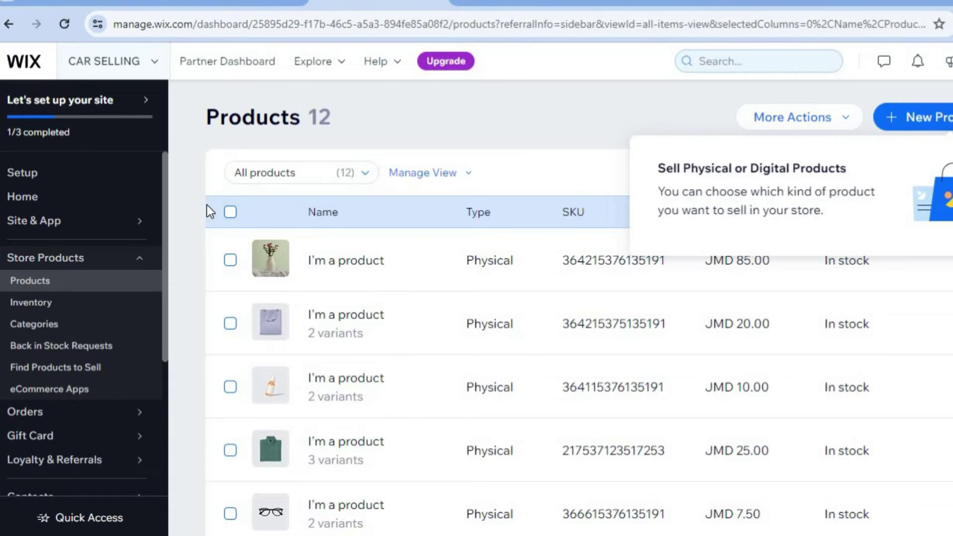
Delete all 12 sample products and start a new physical product.
click(230, 213)
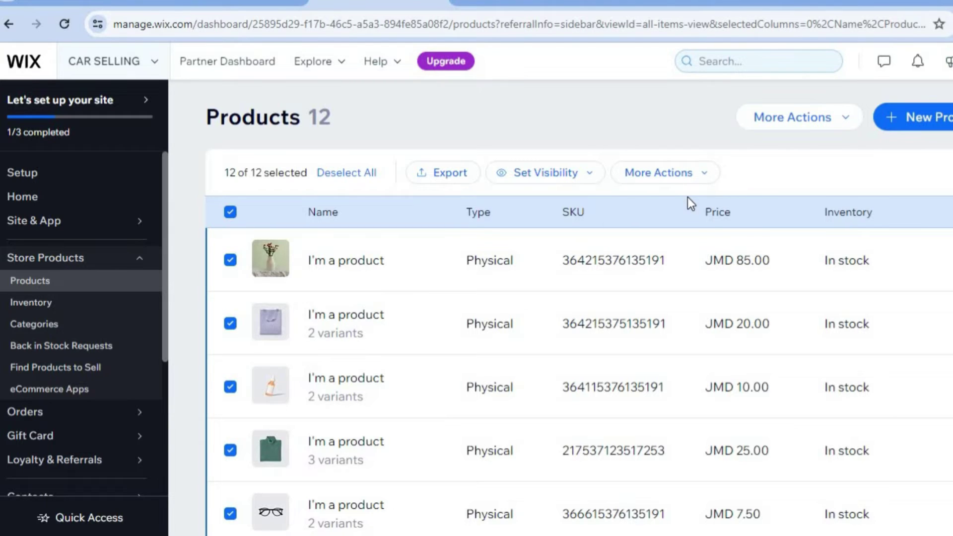
click(685, 173)
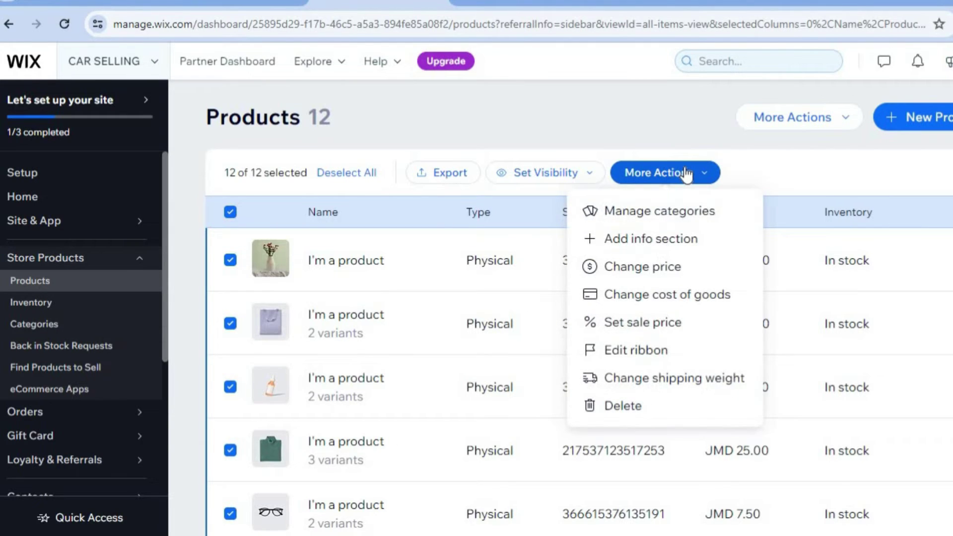
click(638, 404)
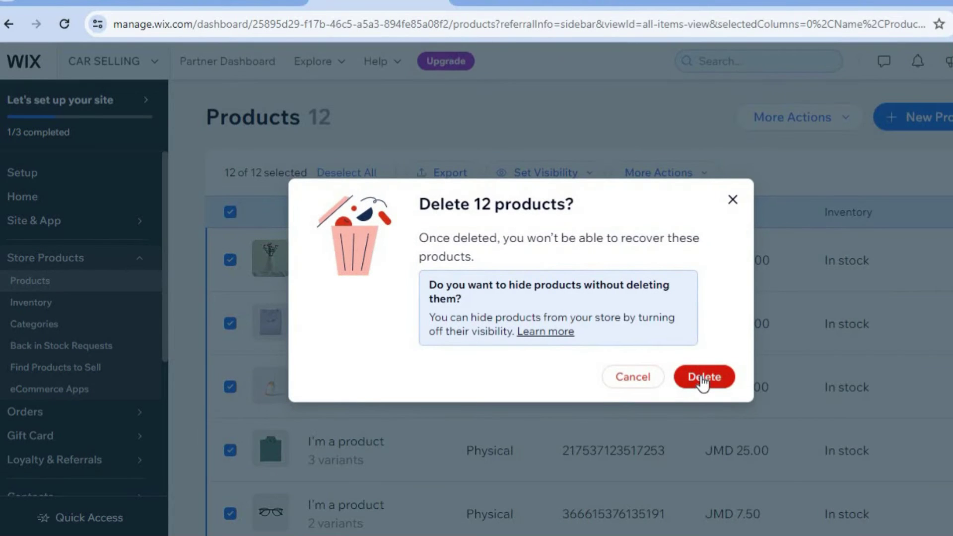
click(702, 380)
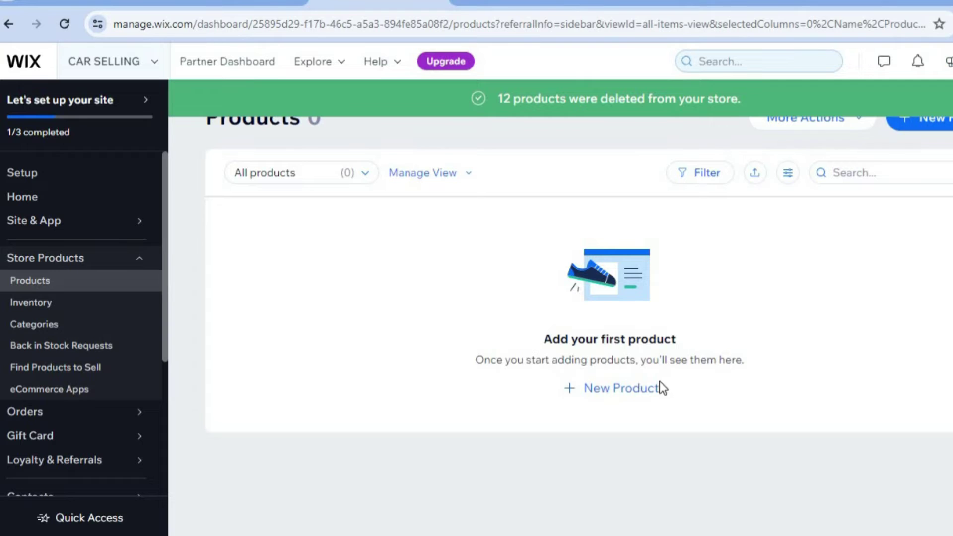
click(635, 392)
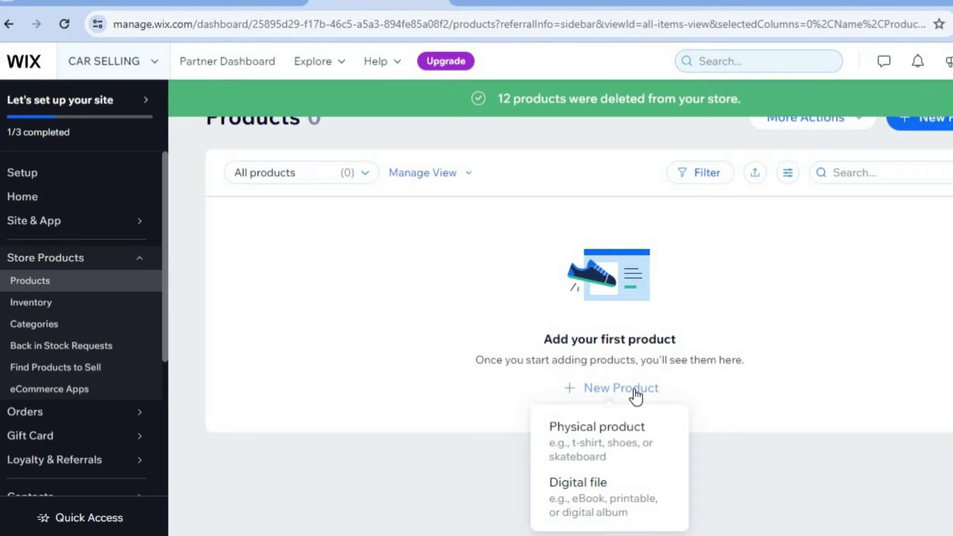
click(606, 456)
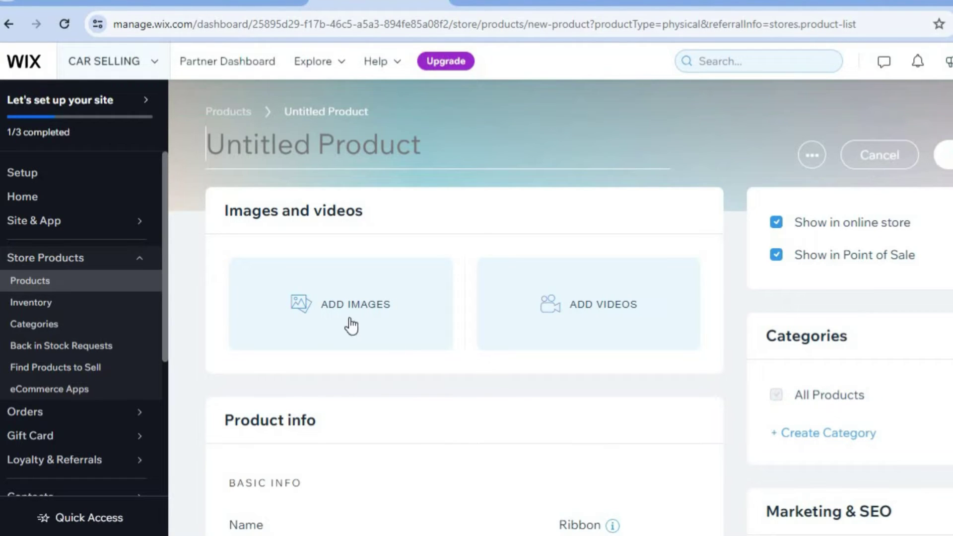
Add a blue car Unsplash photo, found by searching 'CAR', as the product image.
click(402, 320)
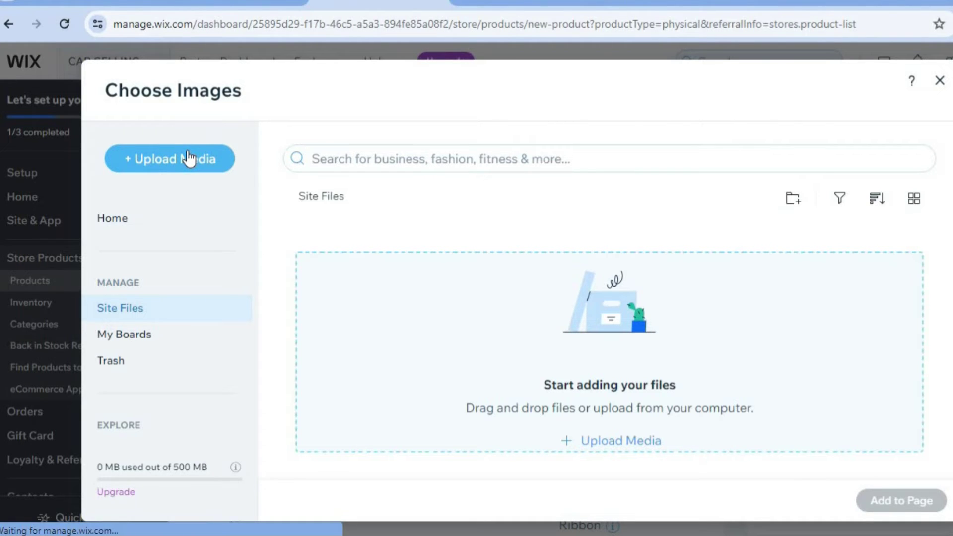
click(401, 163)
text(C)
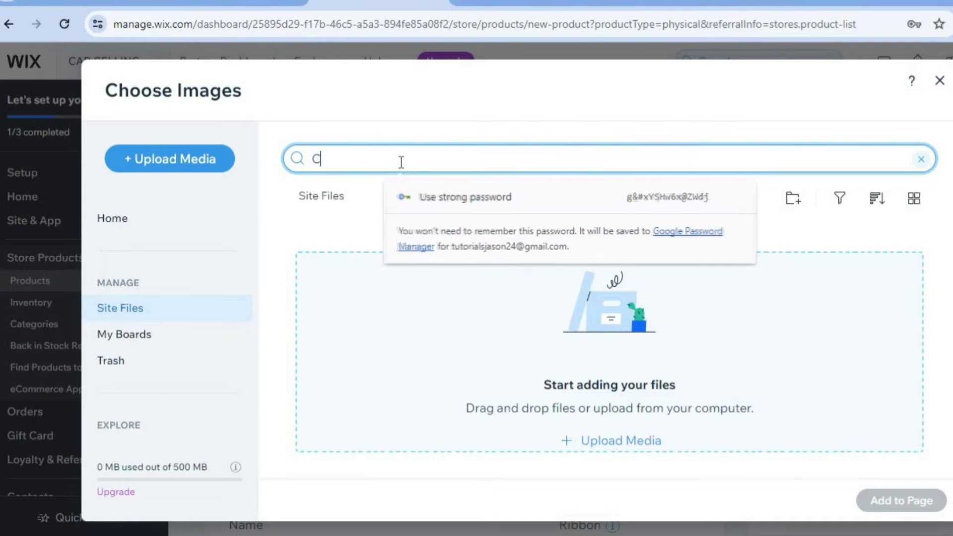
text(AR)
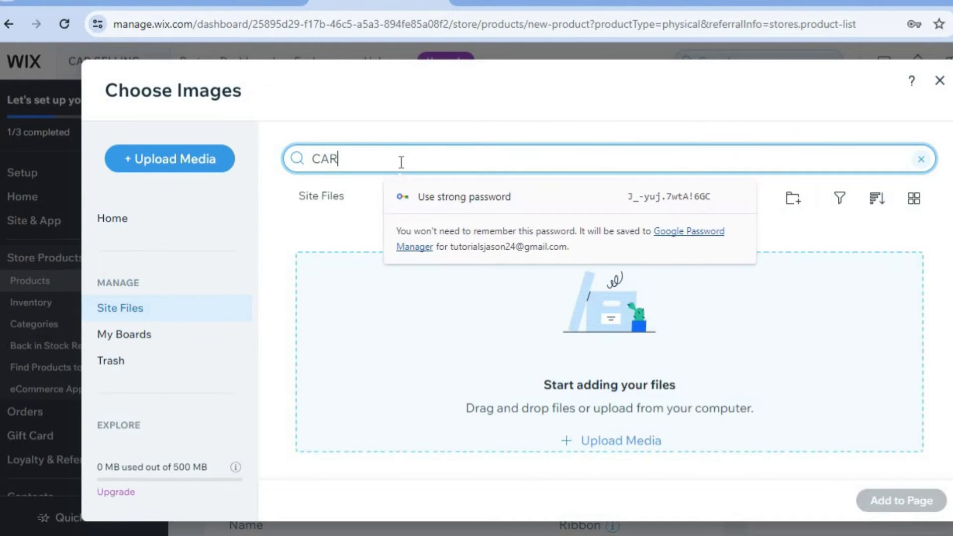
key(Return)
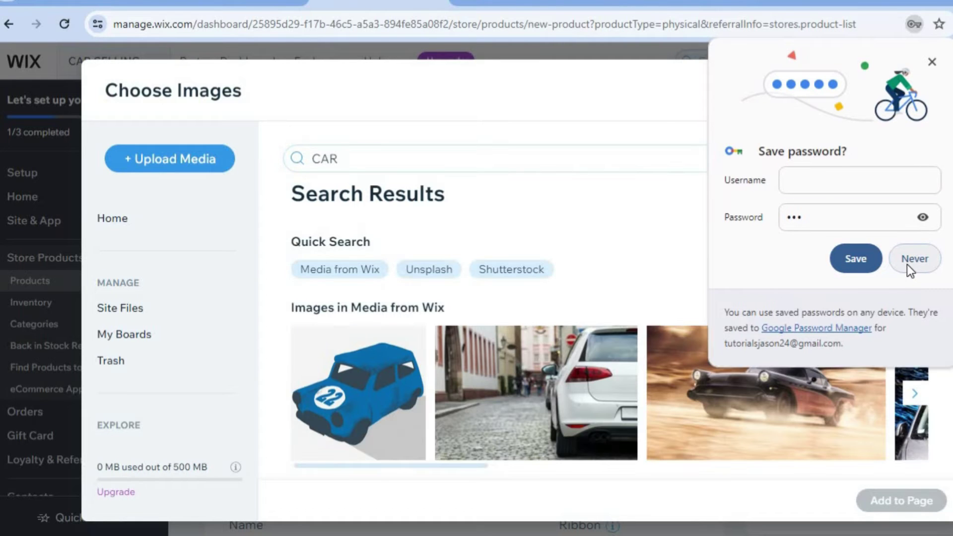
click(906, 262)
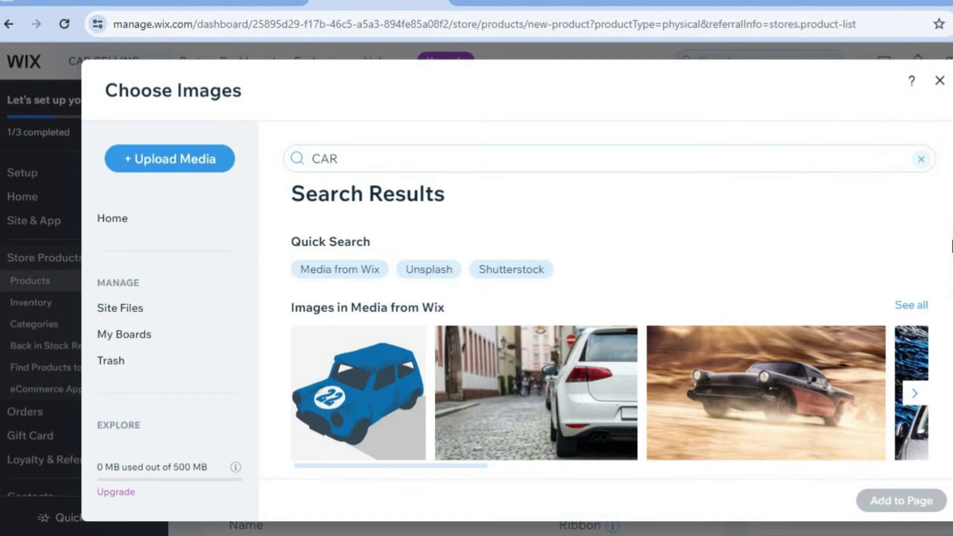
scroll(948, 277, down, 6)
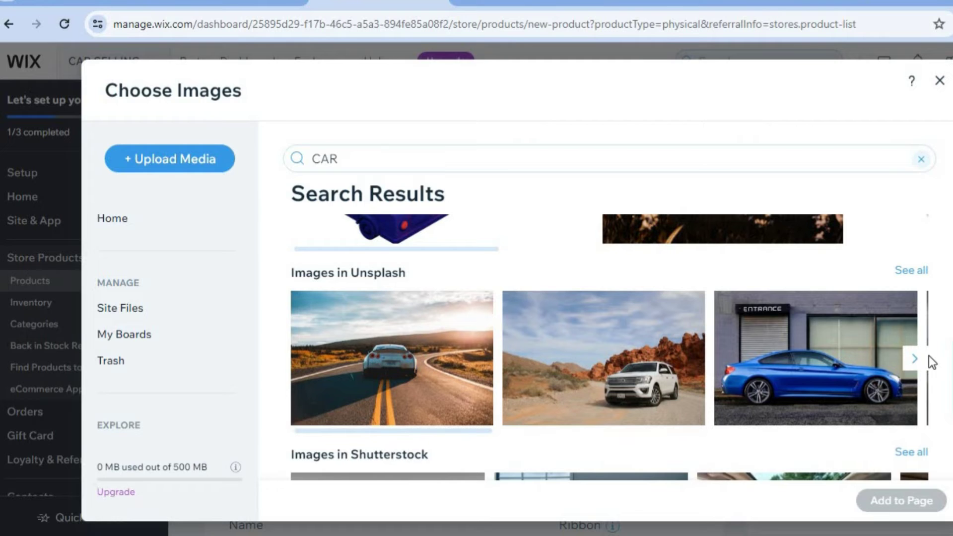
click(834, 379)
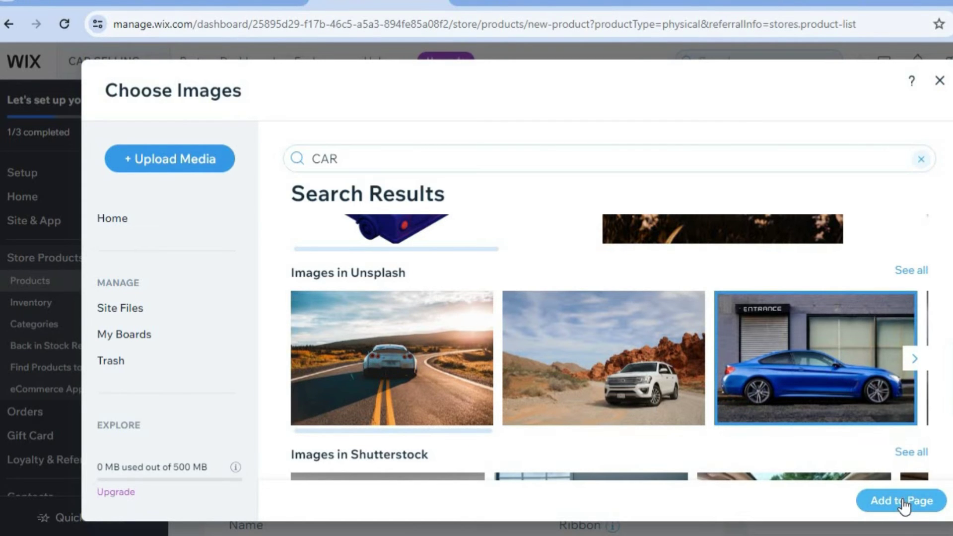
click(902, 501)
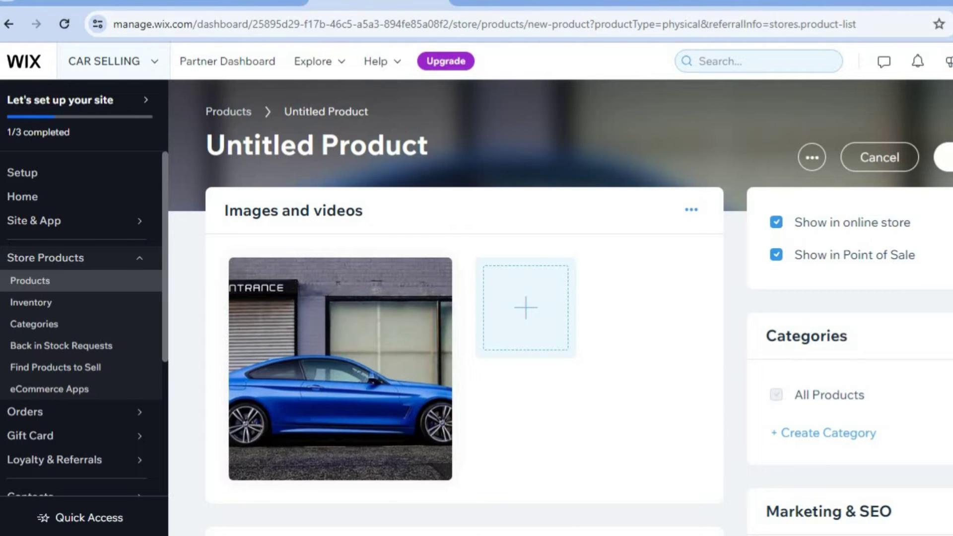
scroll(526, 298, down, 3)
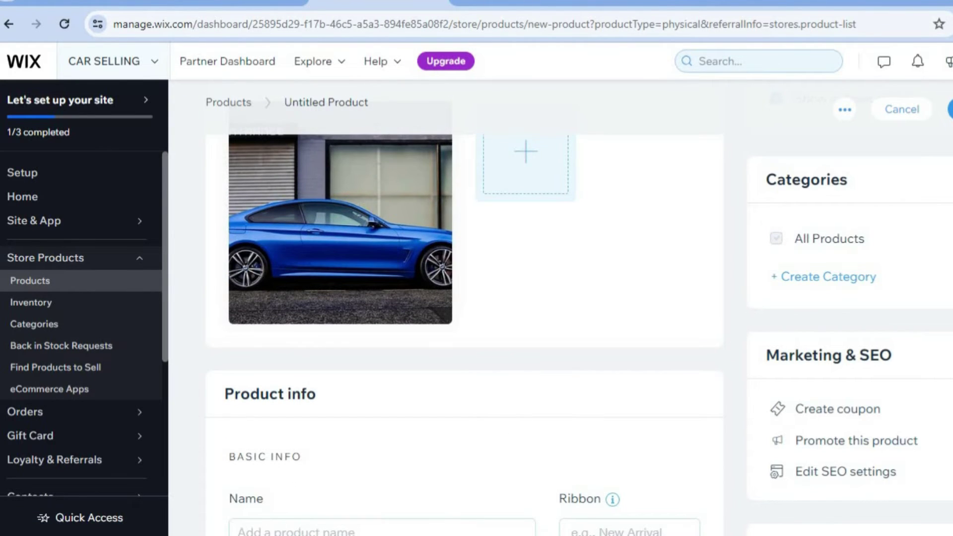
scroll(464, 297, down, 10)
scroll(464, 298, up, 5)
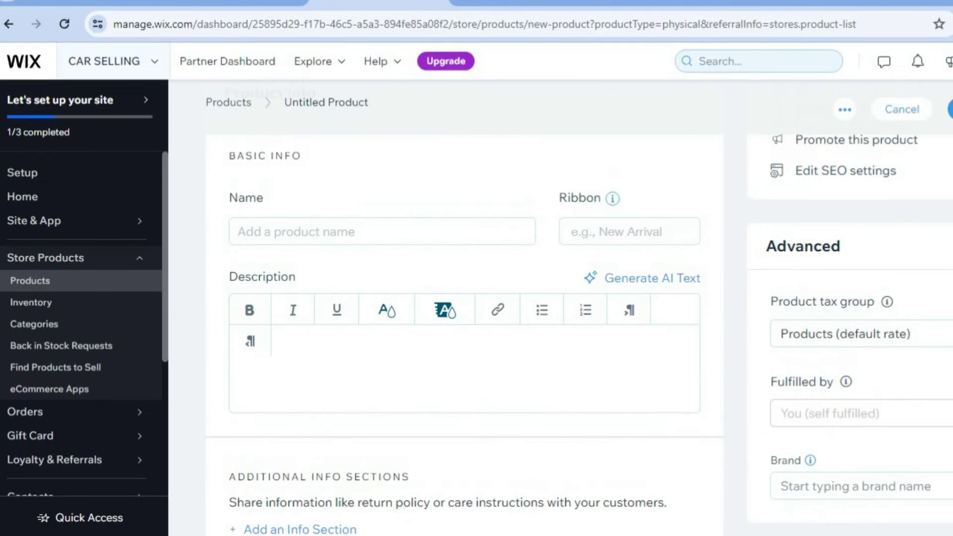
Enter 'BMW' as the product name under Basic Info.
click(436, 235)
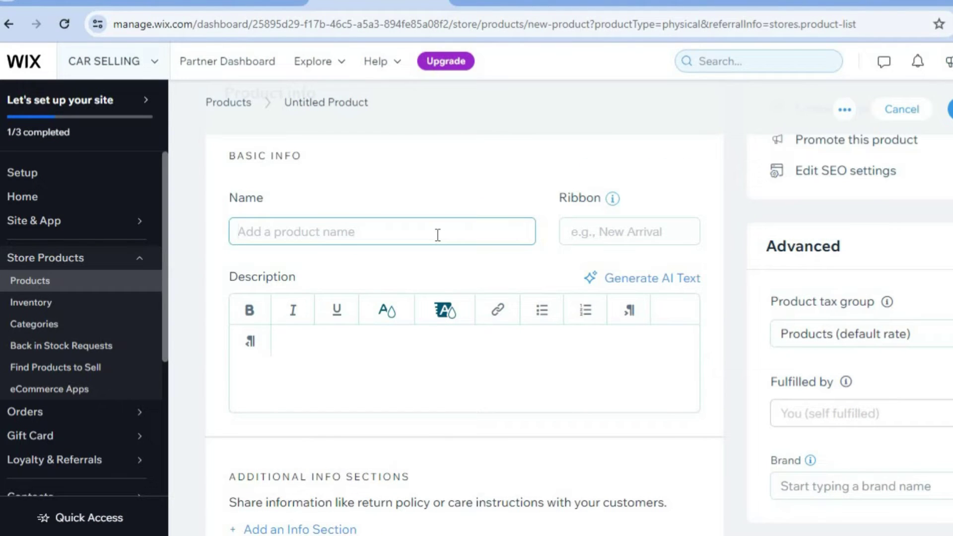
text(BMW)
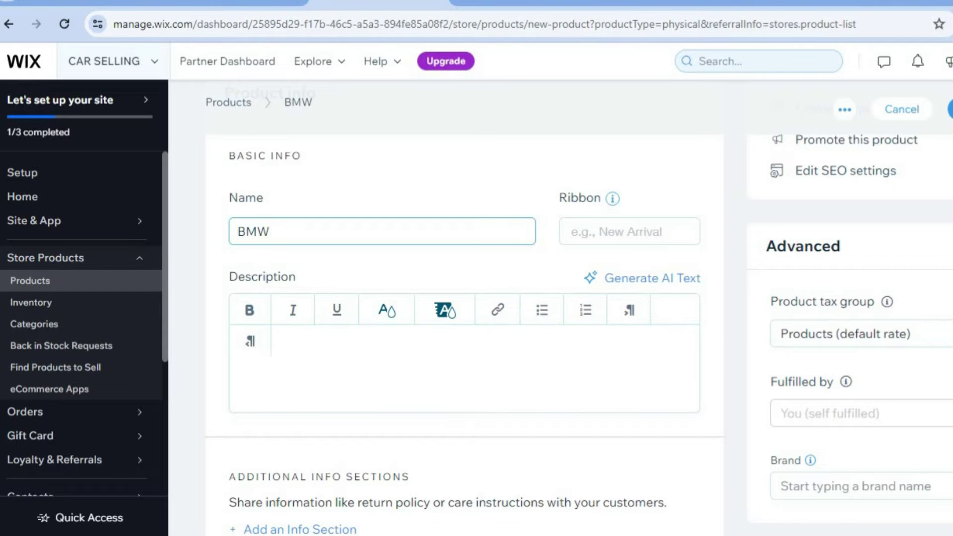
scroll(464, 307, up, 8)
scroll(464, 317, down, 12)
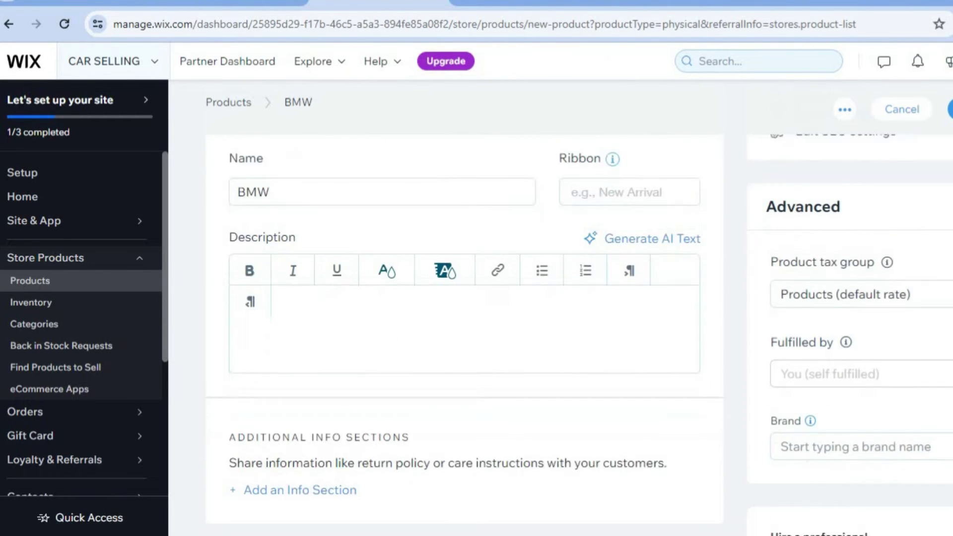
scroll(332, 377, down, 3)
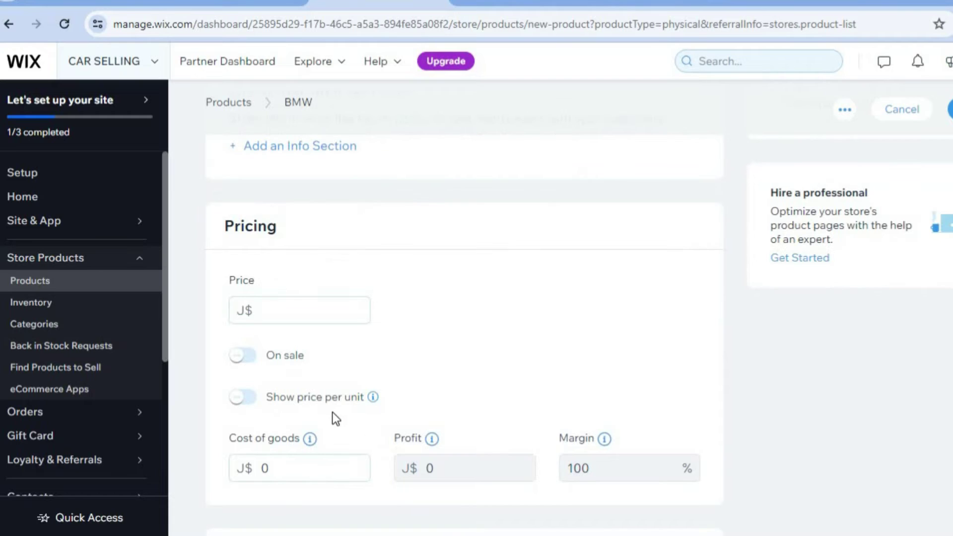
Set the BMW price to J$ 200000, giving 100% margin.
click(288, 304)
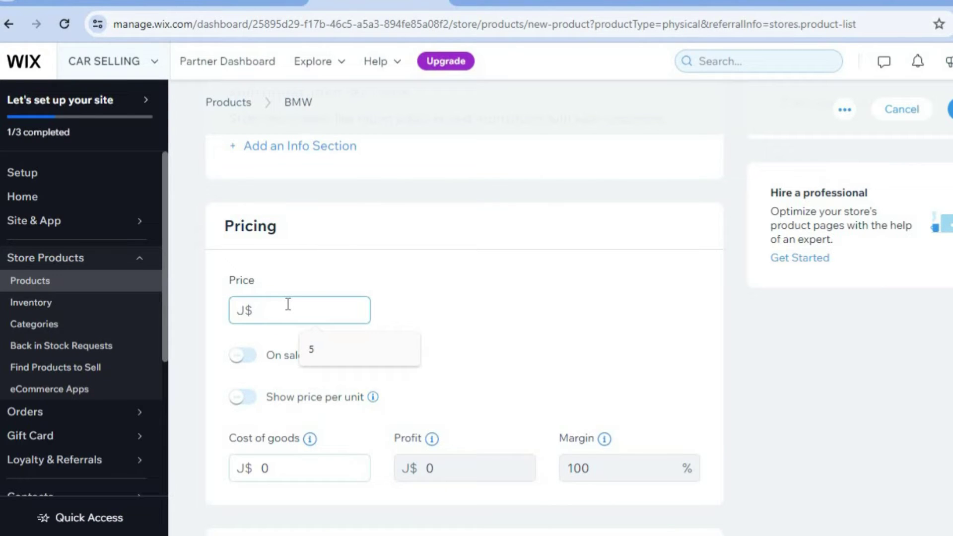
text(20)
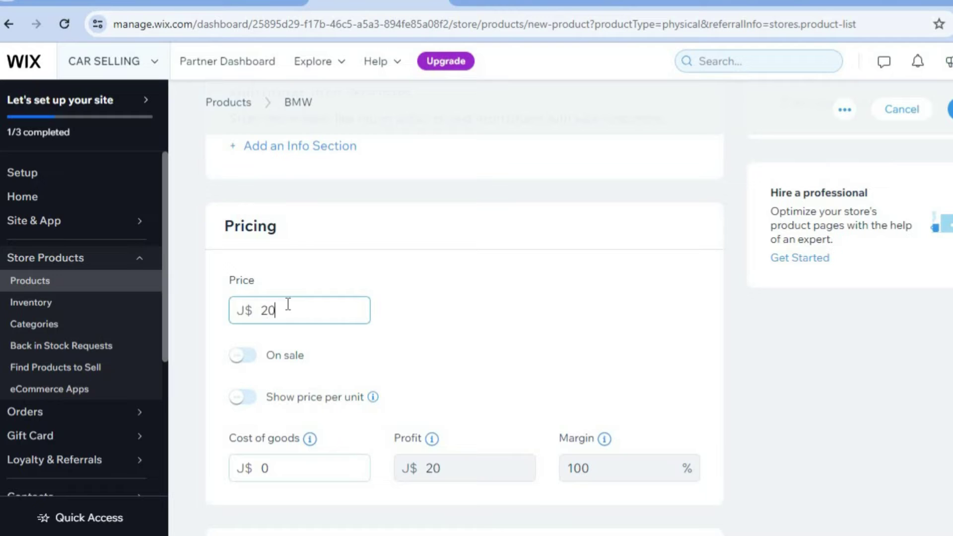
text(0000)
click(544, 328)
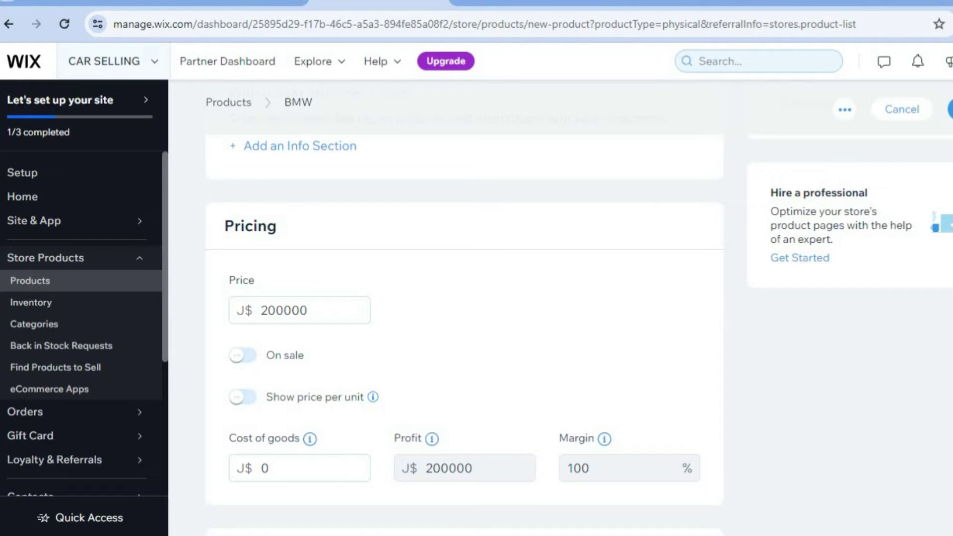
scroll(464, 318, down, 5)
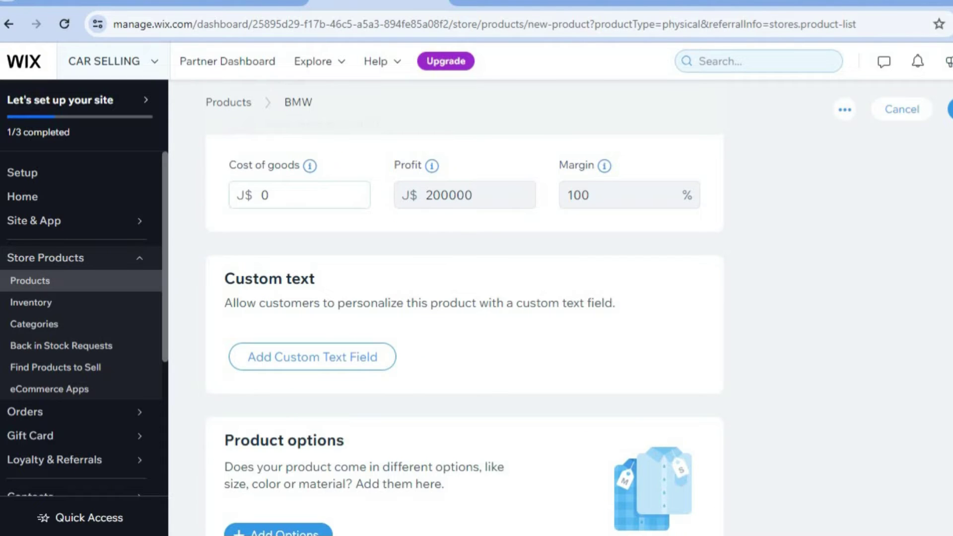
scroll(464, 317, down, 8)
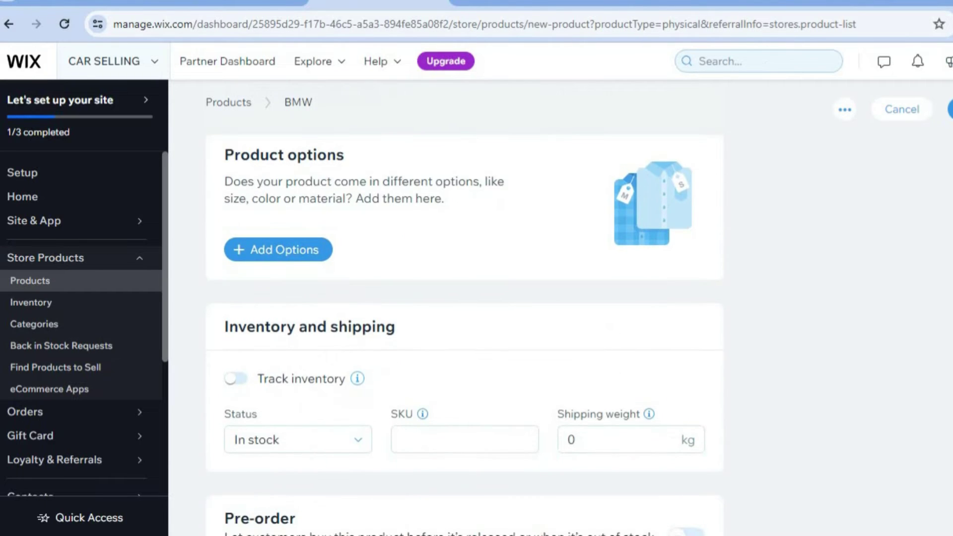
scroll(464, 318, down, 4)
scroll(465, 318, up, 15)
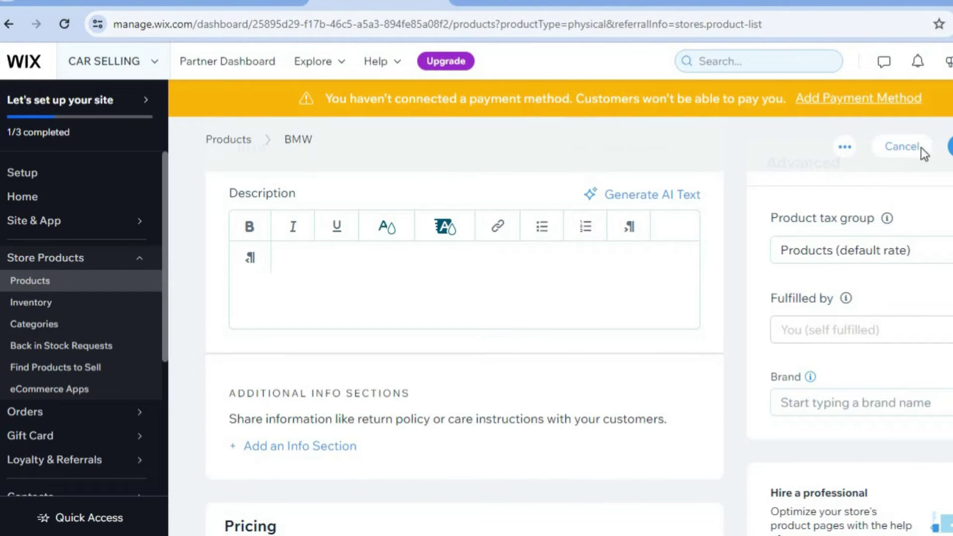
Save the BMW product and dismiss the setup progress popup.
click(949, 147)
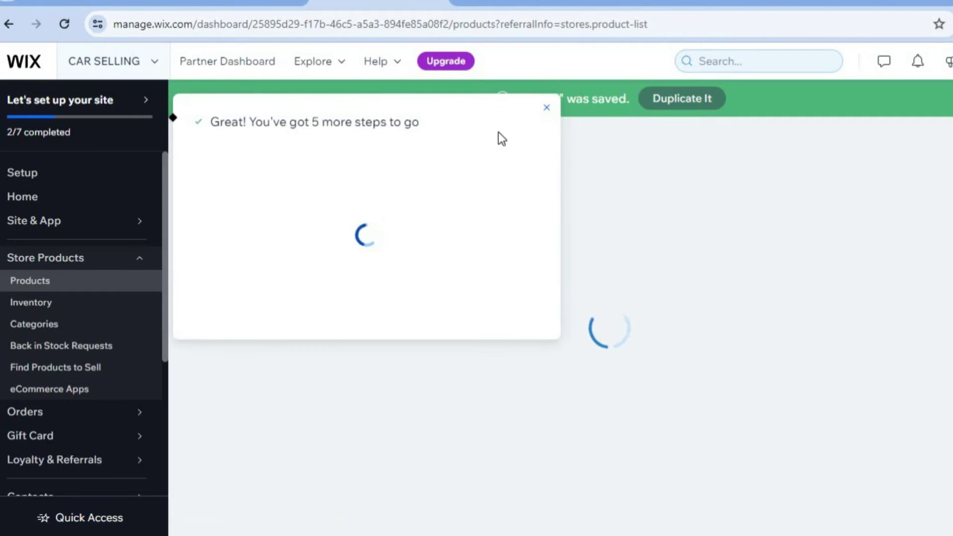
click(548, 110)
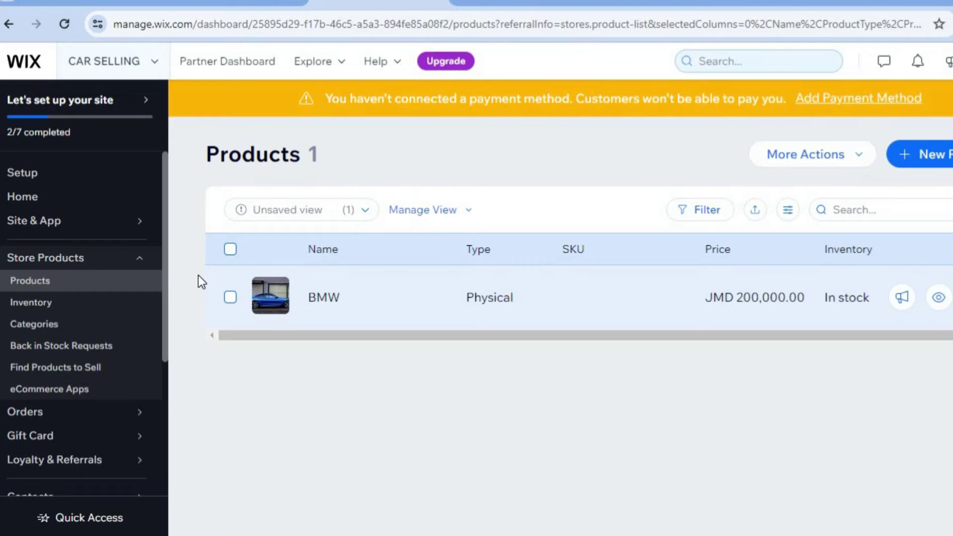
drag(166, 272, 163, 433)
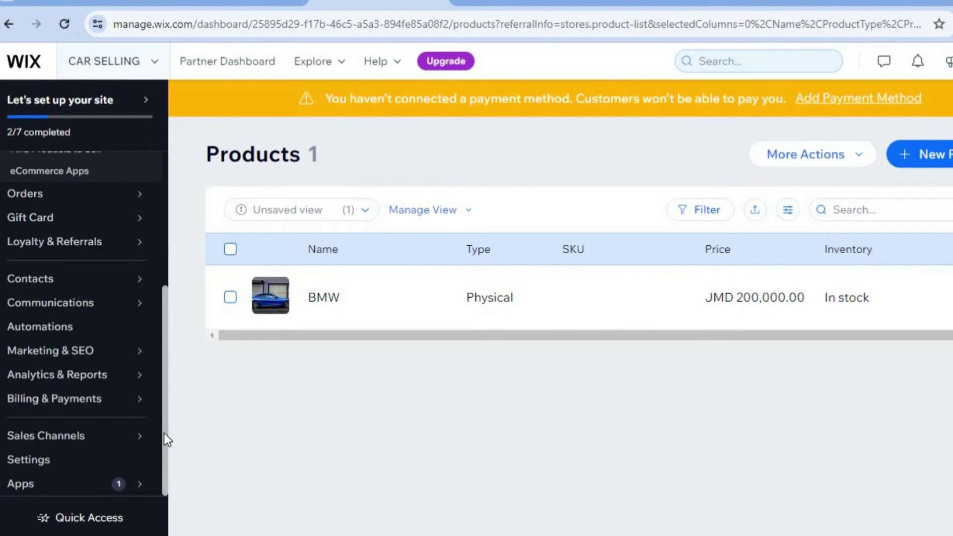
mouse_move(88, 404)
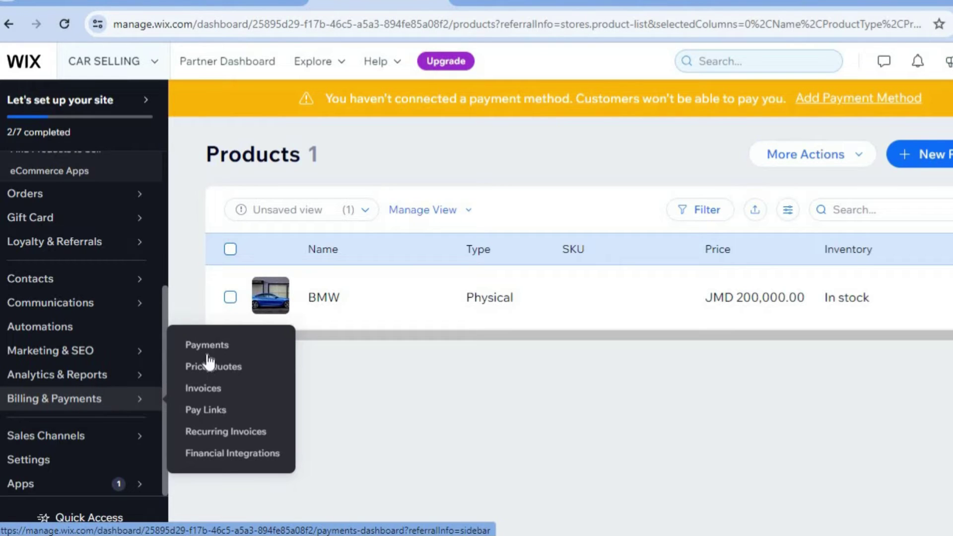
Open the Accept Payments page and review Tilopay, PayPal and manual payment options.
click(223, 349)
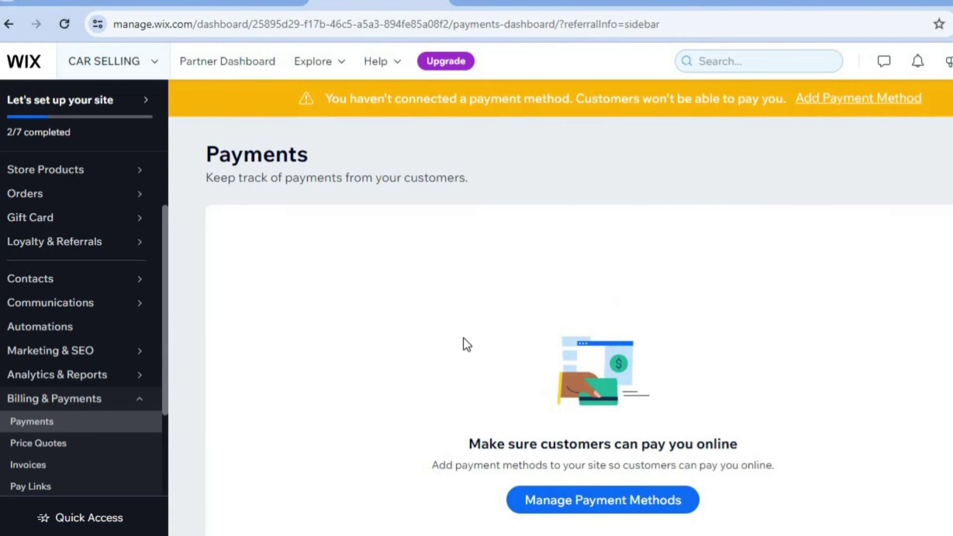
click(579, 501)
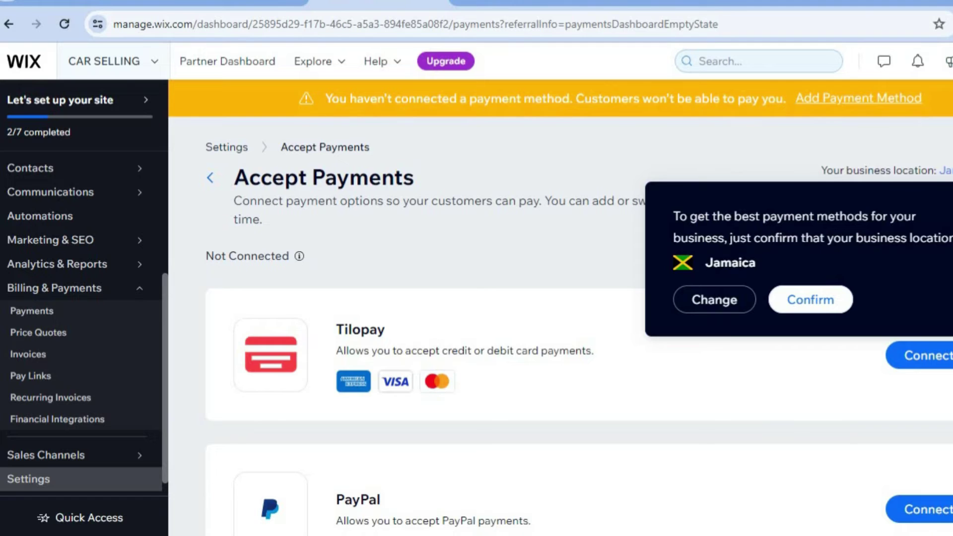
scroll(937, 397, down, 2)
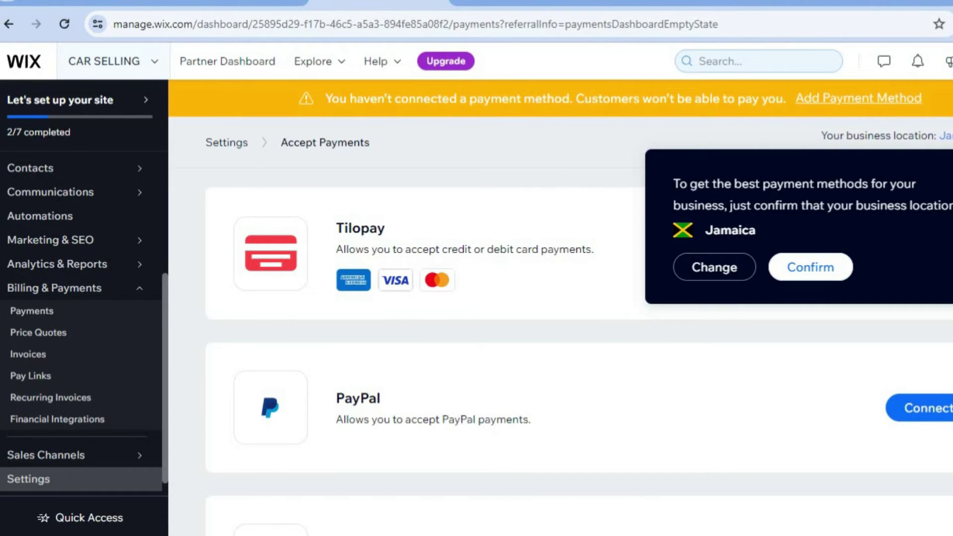
scroll(579, 322, up, 2)
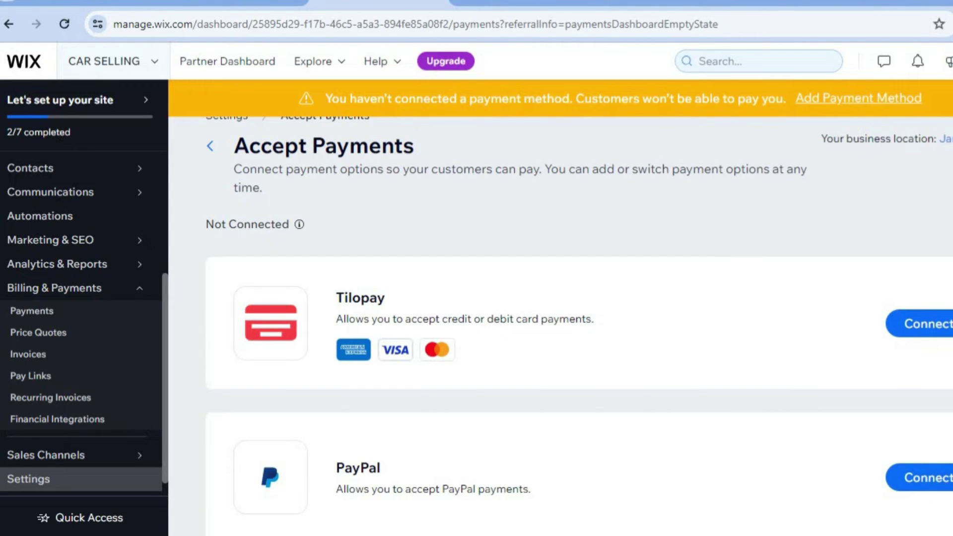
scroll(579, 325, up, 1)
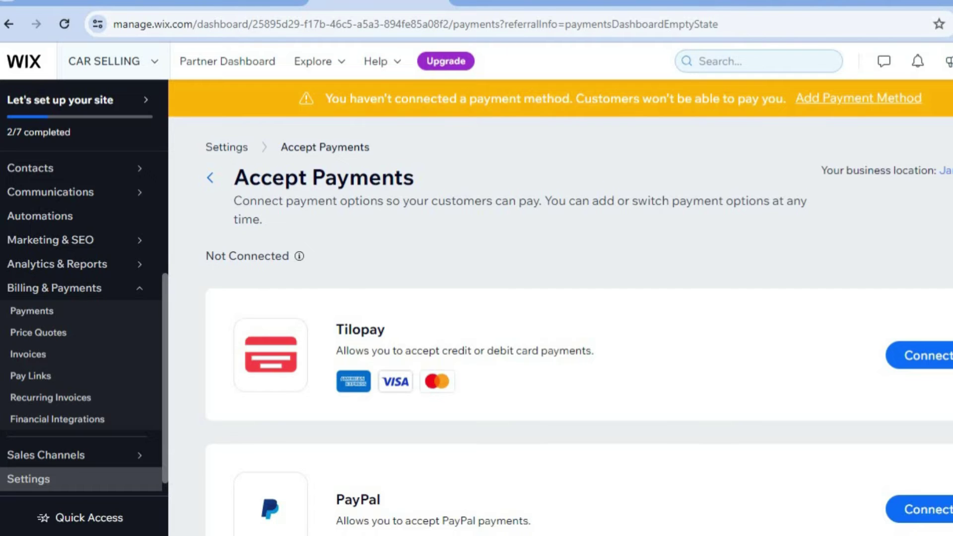
scroll(579, 307, down, 5)
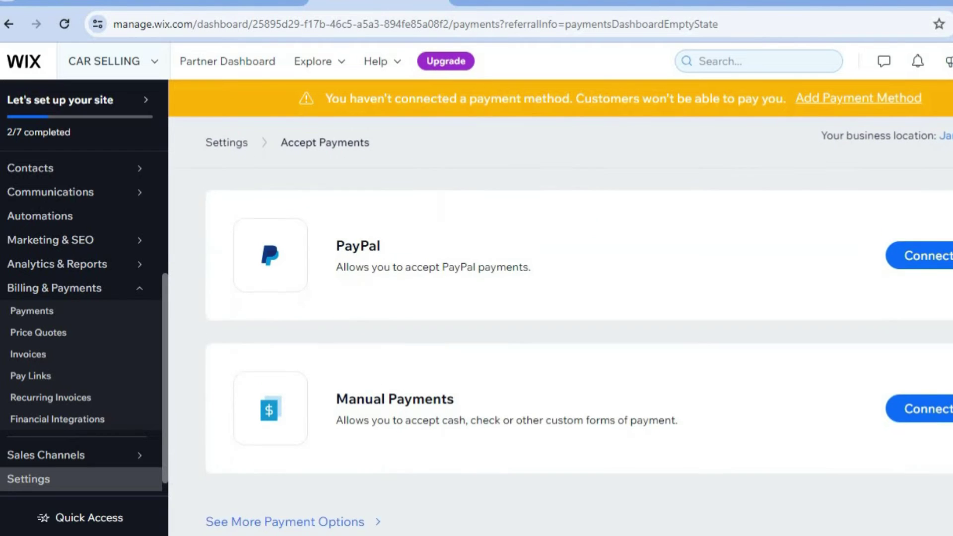
View the additional payment options, then return to Accept Payments.
click(334, 519)
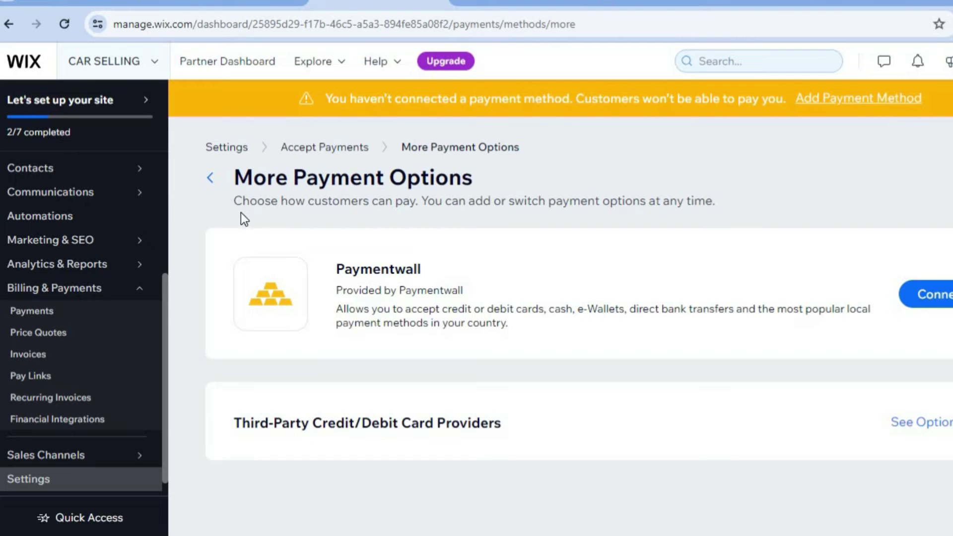
click(210, 178)
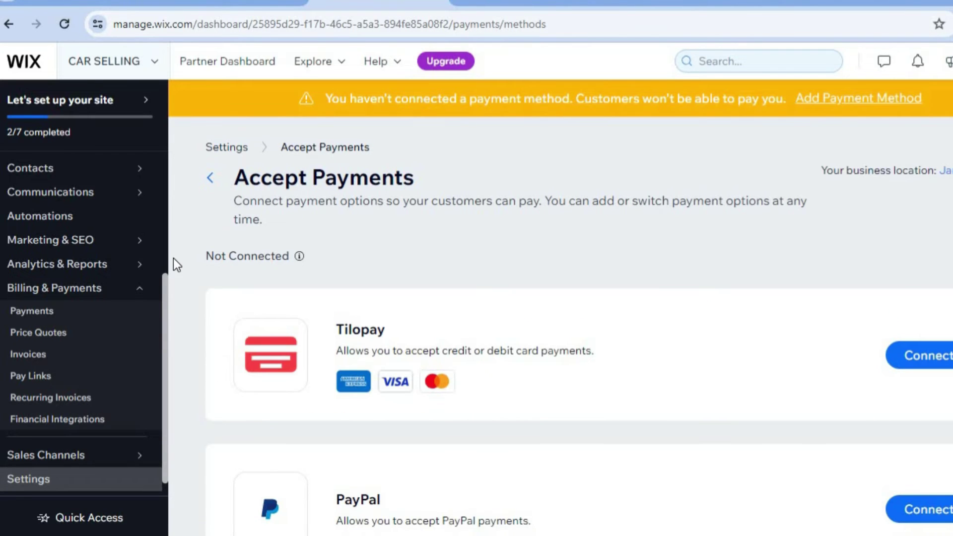
scroll(163, 180, up, 4)
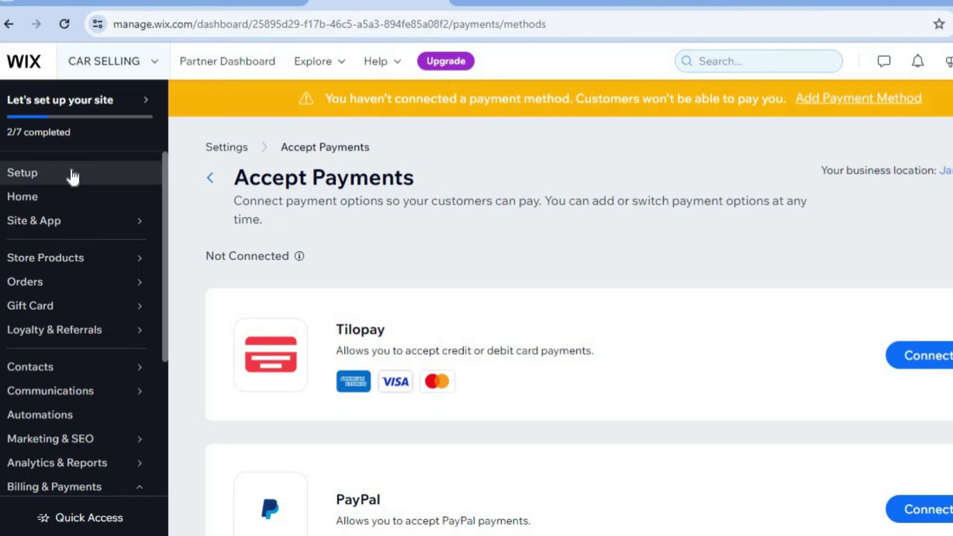
Open the store Setup checklist and start designing the site from the welcome page.
click(73, 176)
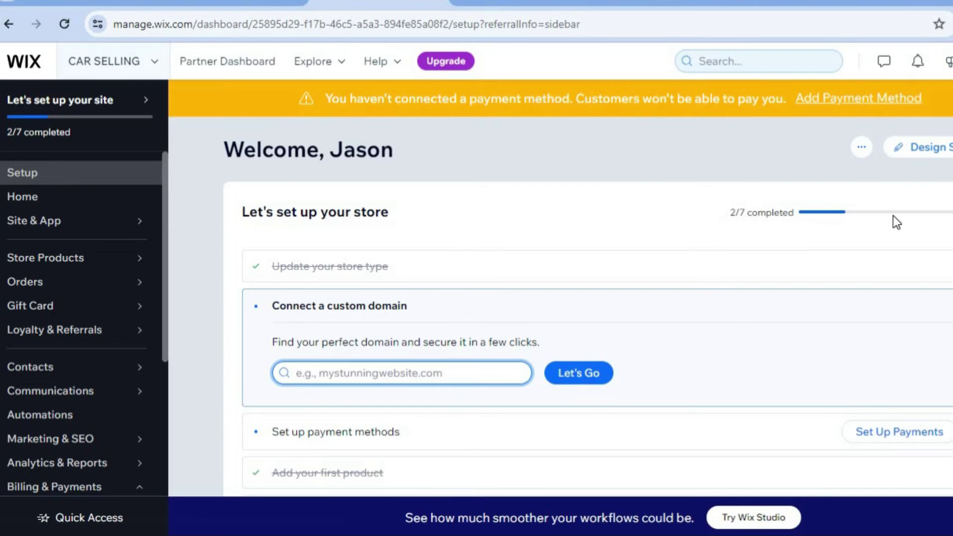
click(928, 158)
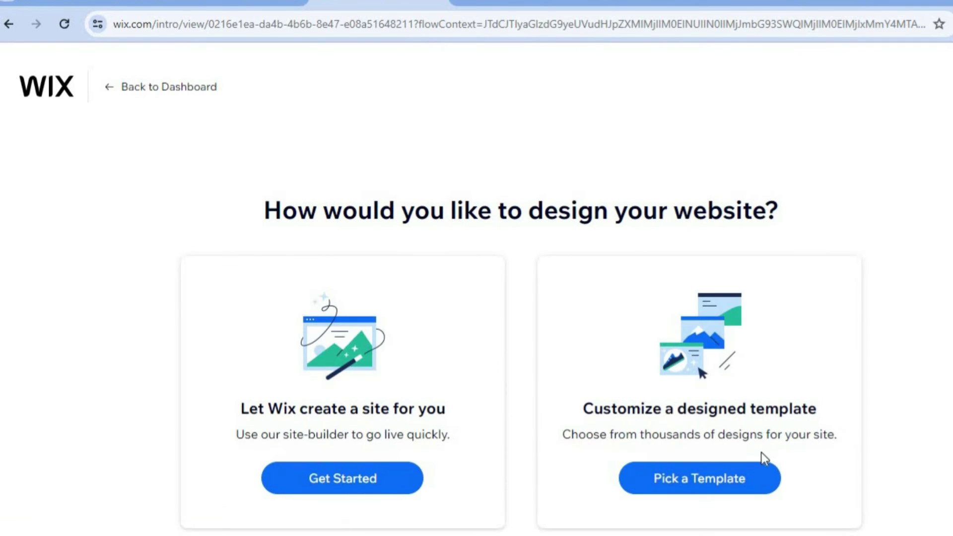
Choose a designed template and open the second Car Dealership template from the Car Dealer results for editing.
click(718, 480)
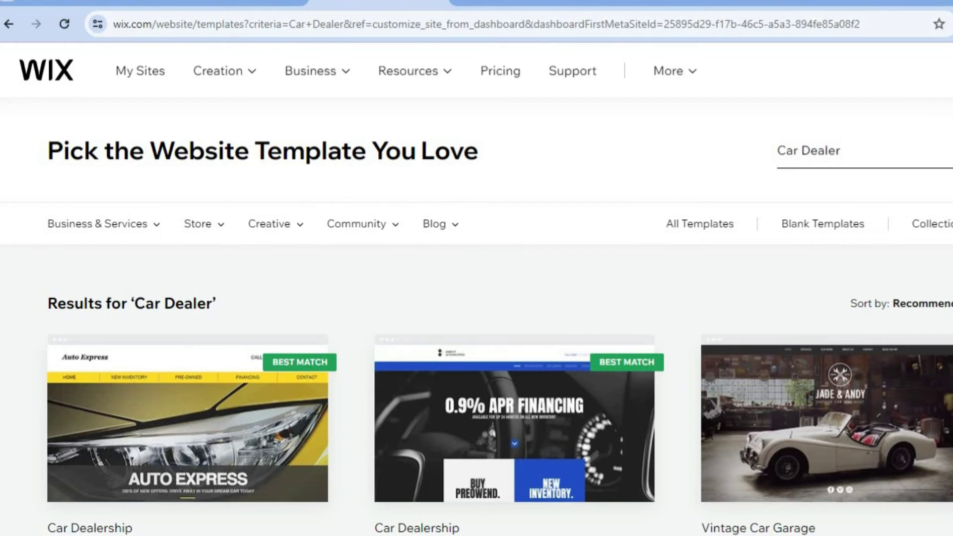
scroll(476, 289, down, 3)
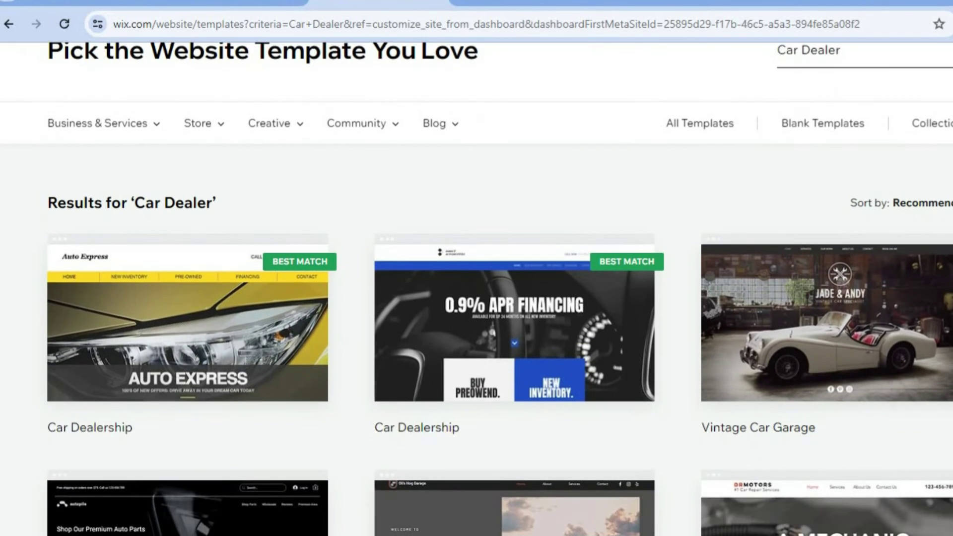
scroll(477, 294, down, 5)
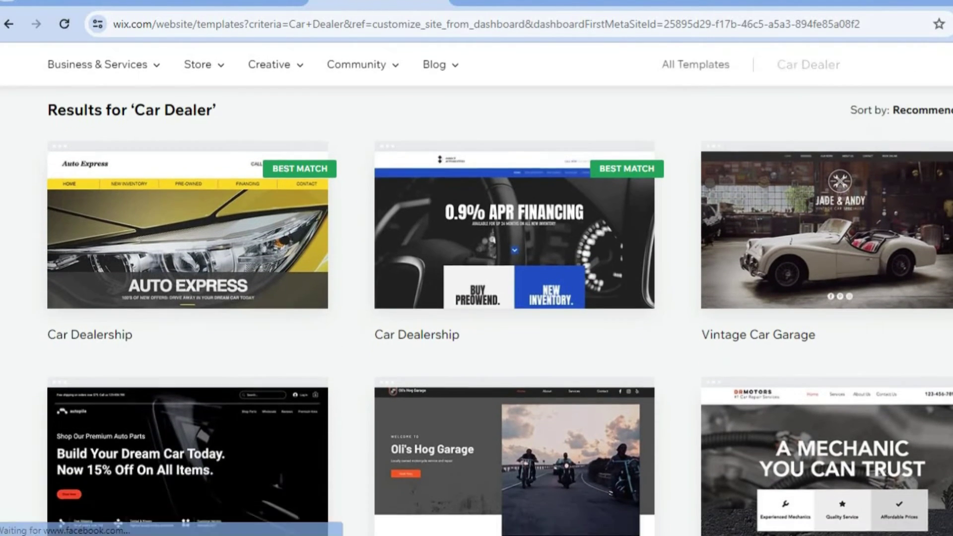
scroll(476, 298, down, 10)
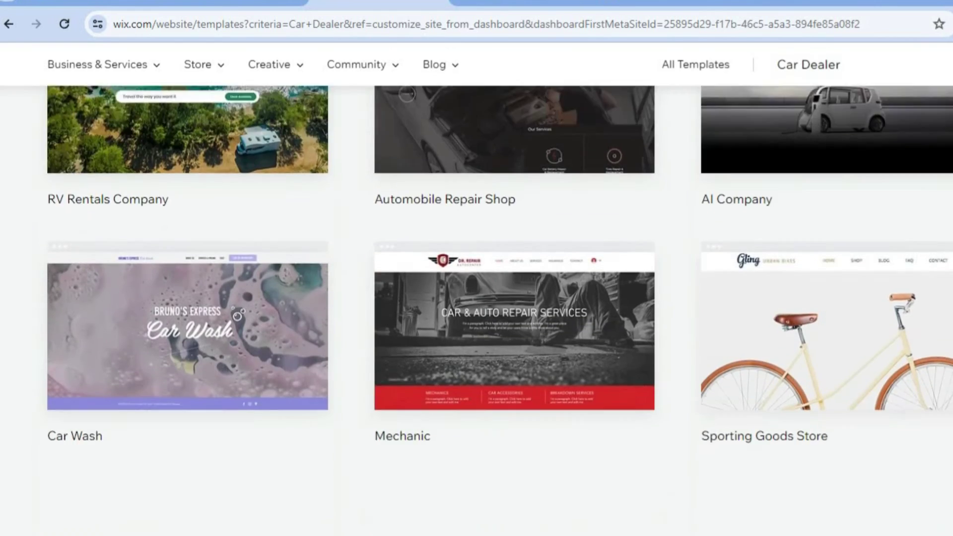
scroll(476, 297, up, 5)
scroll(564, 273, up, 10)
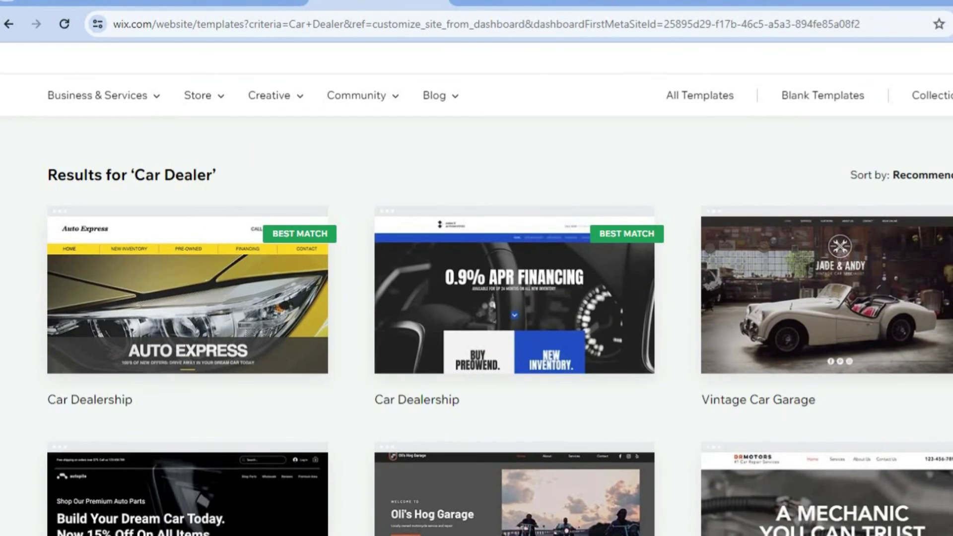
mouse_move(564, 272)
click(506, 274)
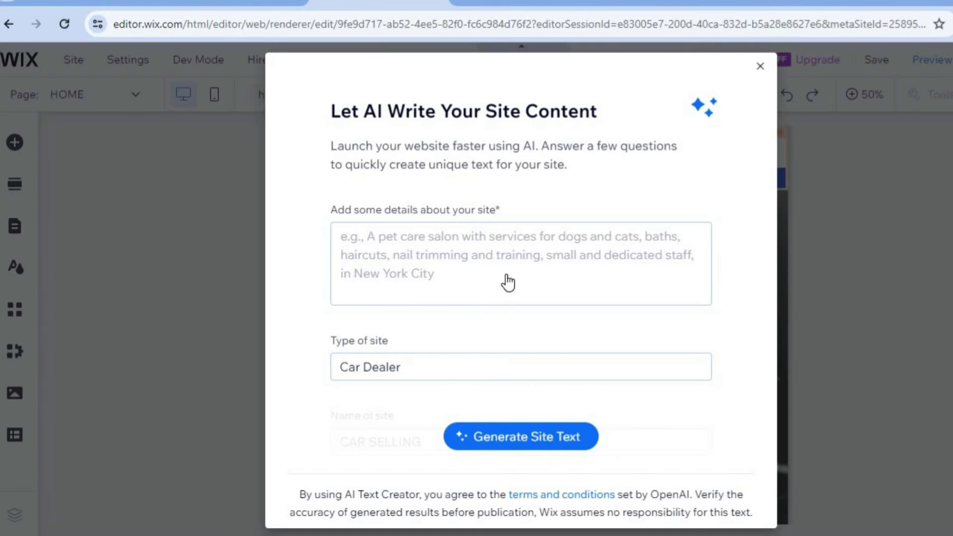
Dismiss the AI site-content dialog, view the page at 100%, and select the header cart icon.
click(760, 68)
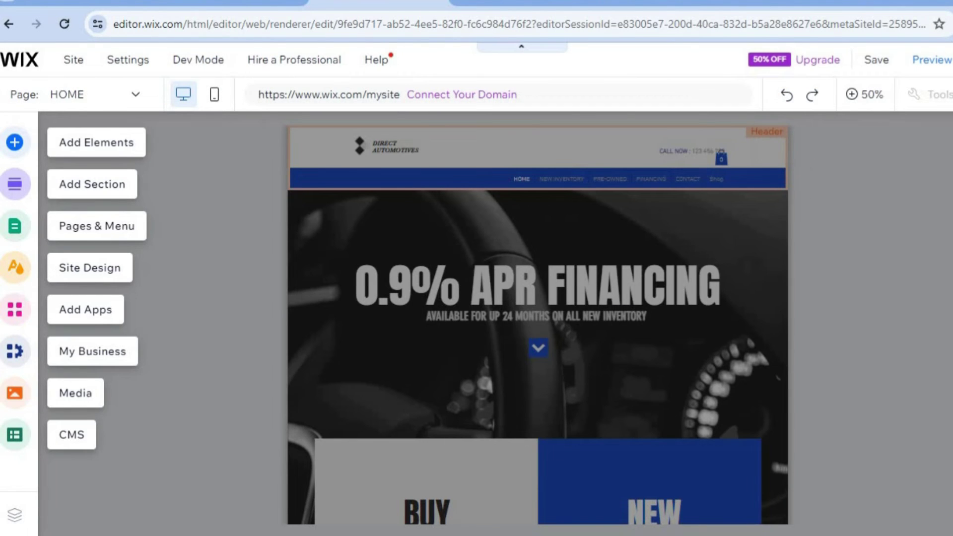
click(863, 95)
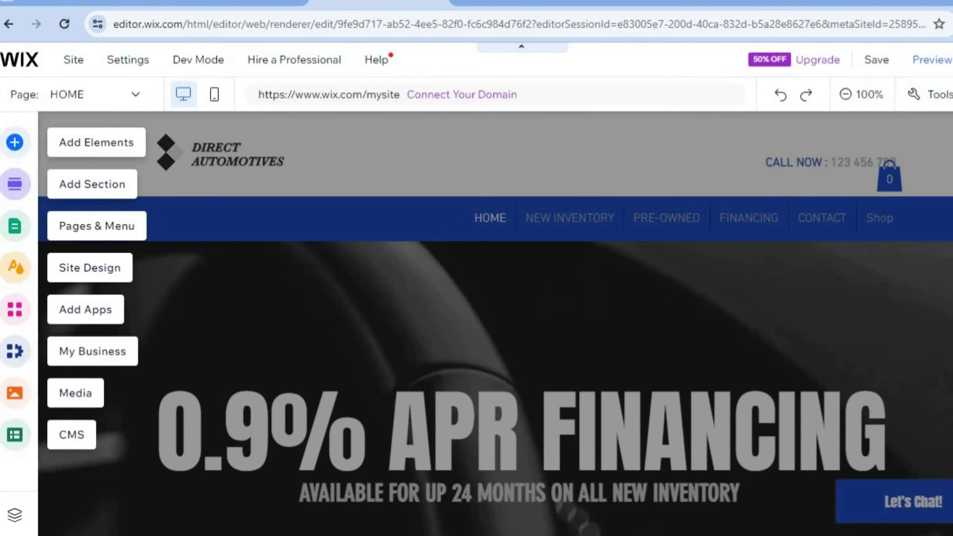
click(889, 178)
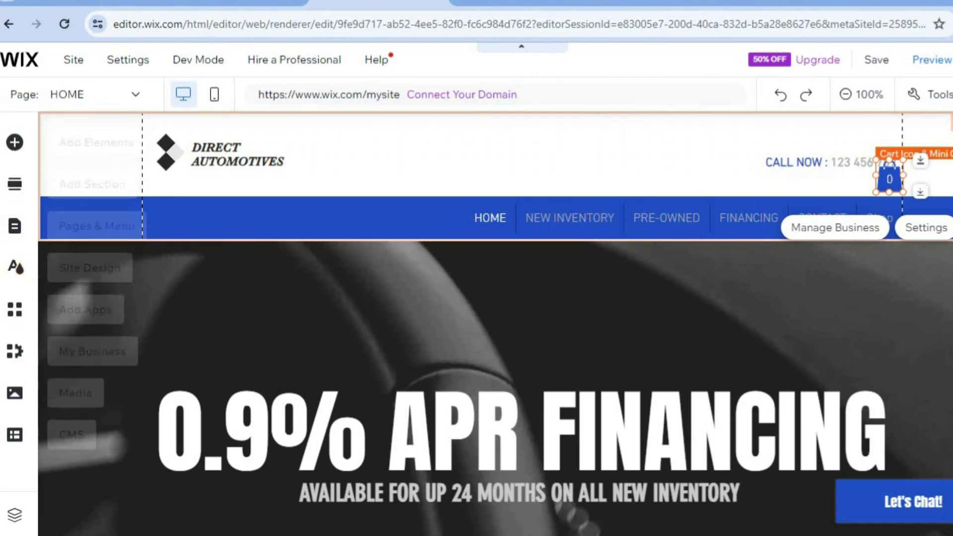
scroll(495, 323, down, 10)
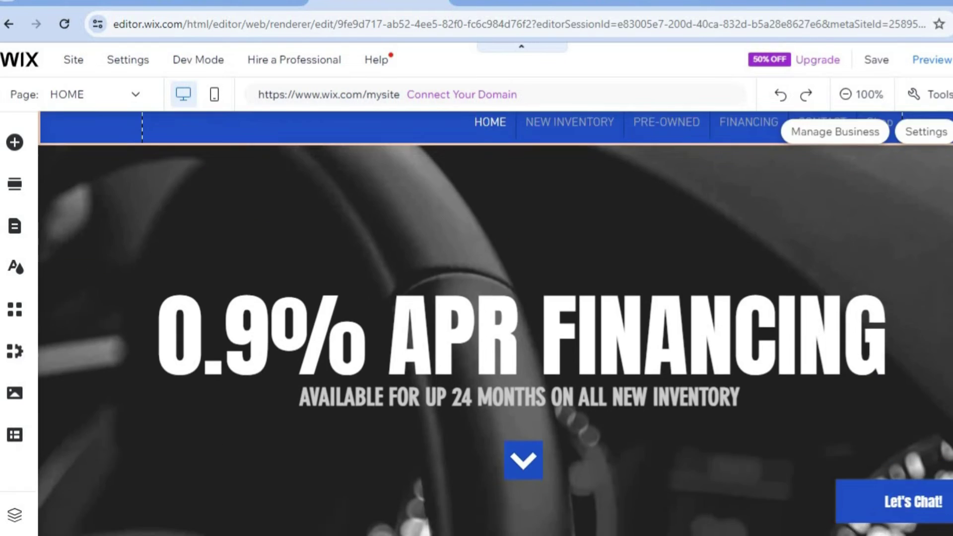
scroll(495, 323, up, 10)
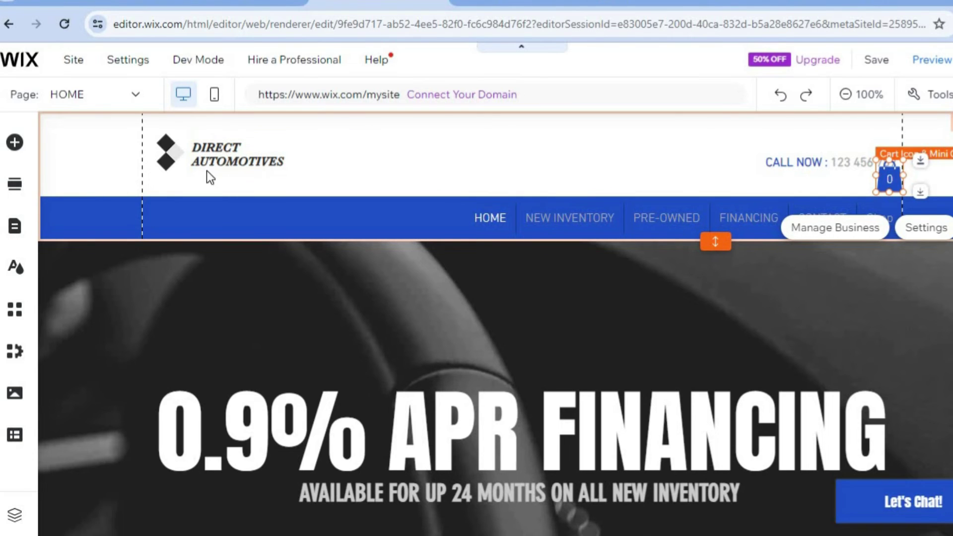
click(231, 156)
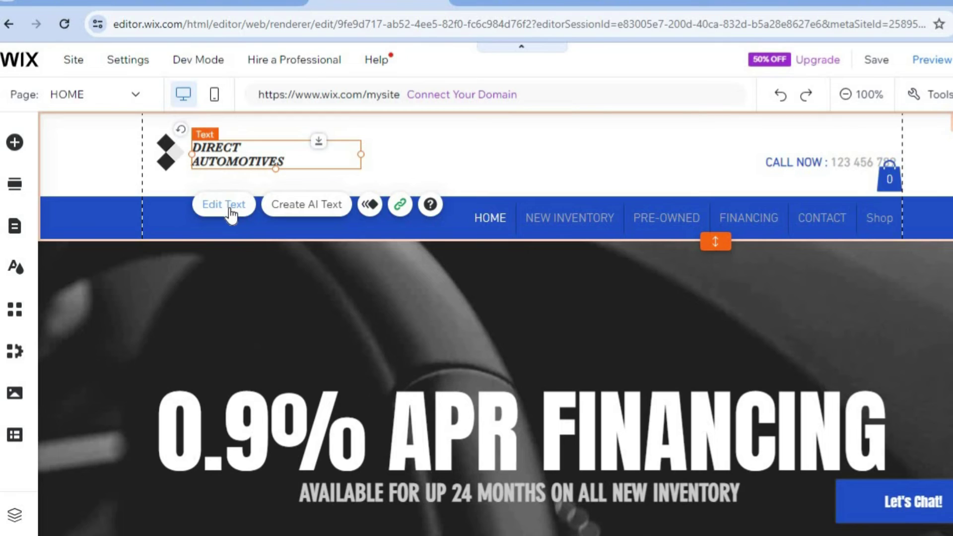
click(812, 162)
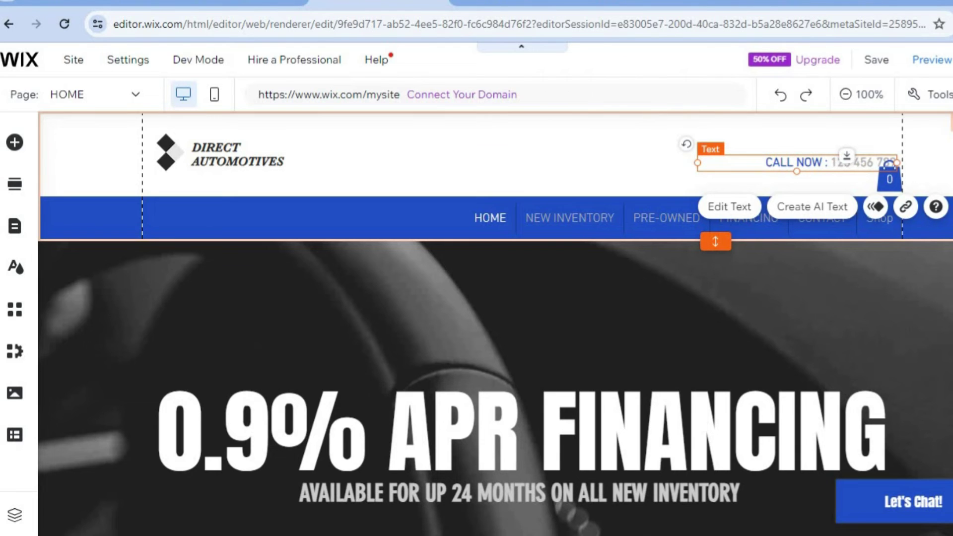
scroll(520, 243, down, 4)
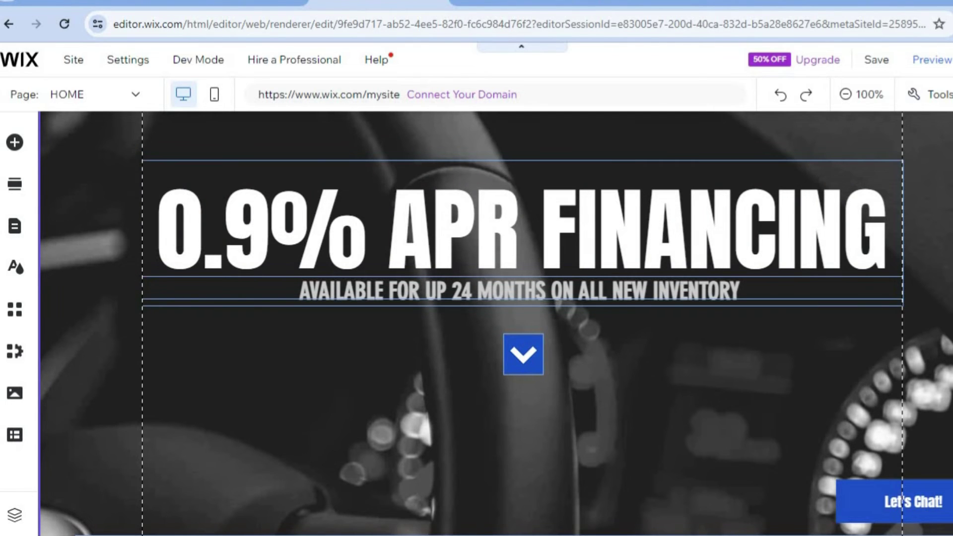
scroll(496, 323, up, 3)
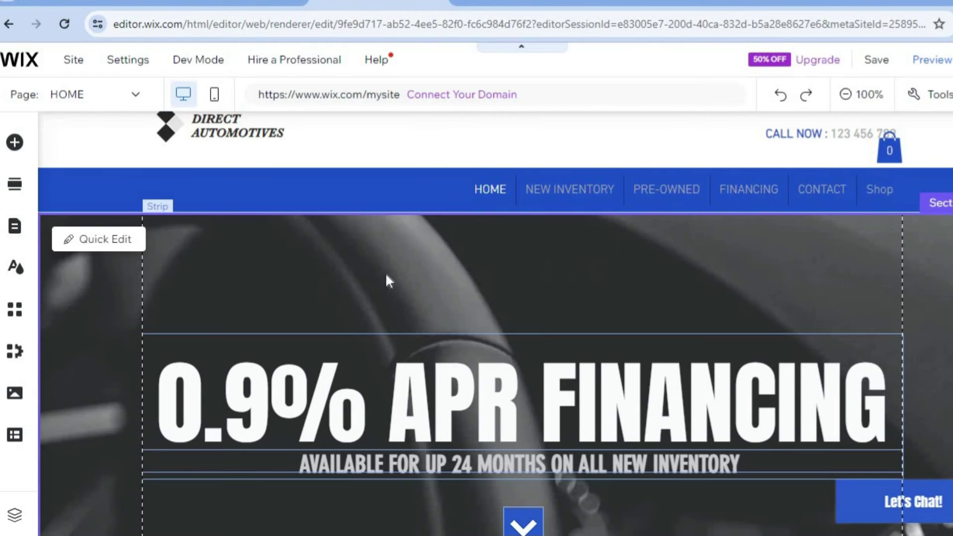
Browse the hero section's content in Quick Edit, then return to the full-size 0.9% APR Financing page.
click(101, 237)
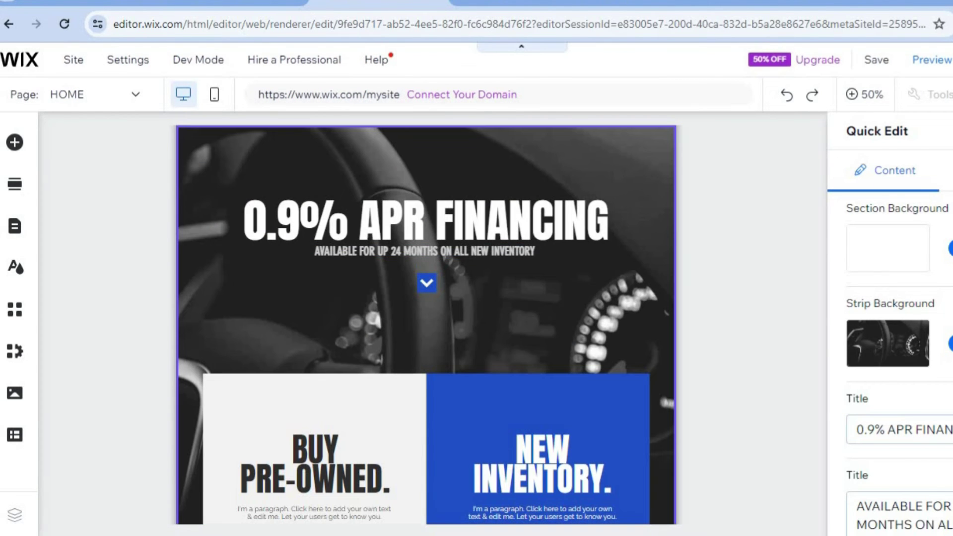
scroll(893, 322, down, 1)
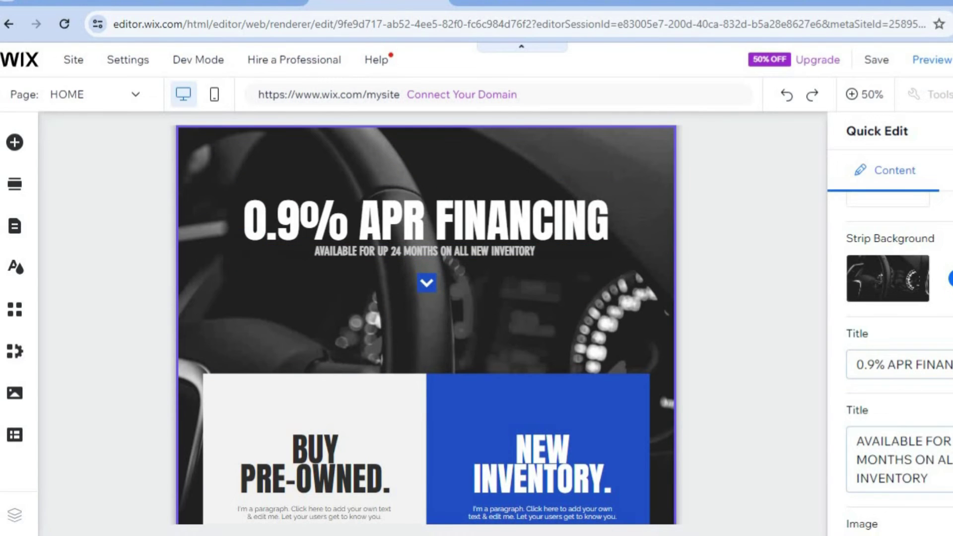
scroll(893, 362, down, 10)
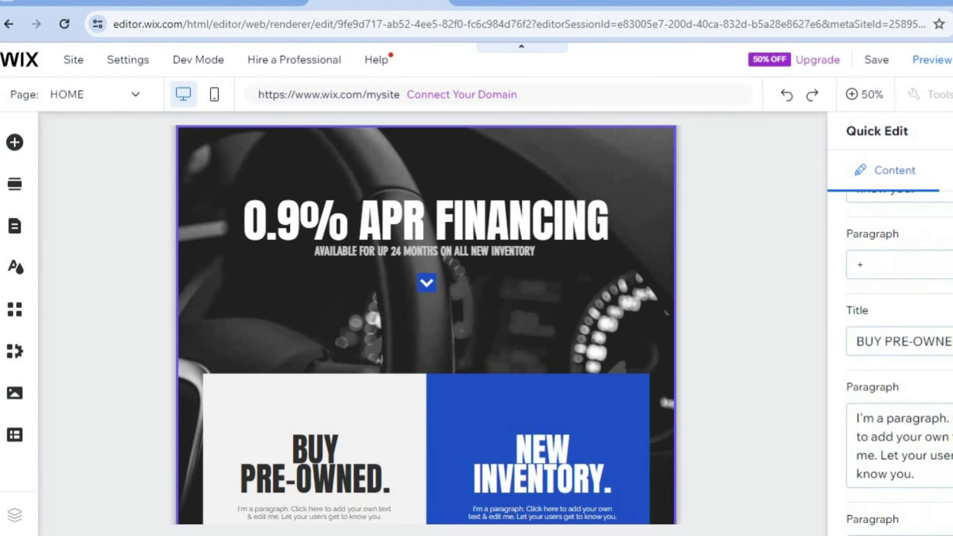
scroll(893, 347, up, 10)
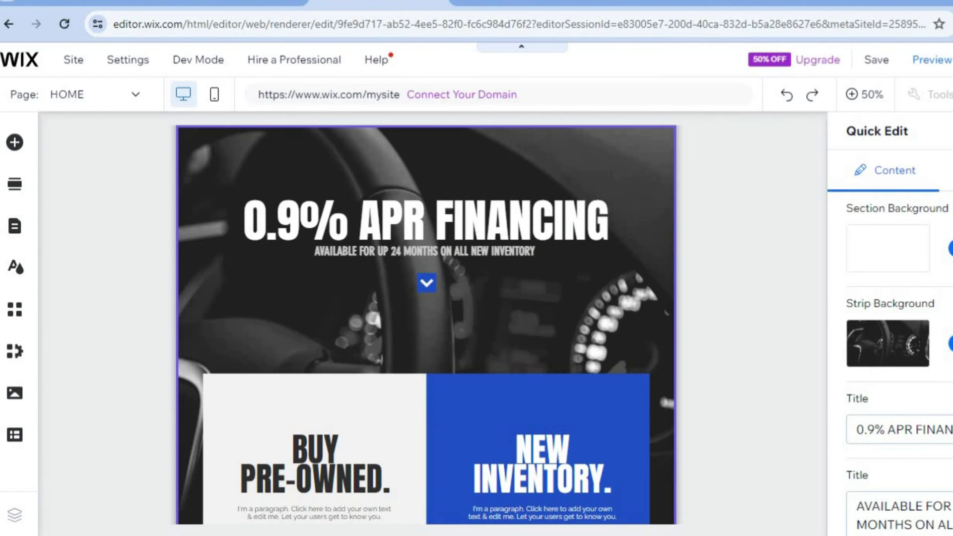
click(677, 253)
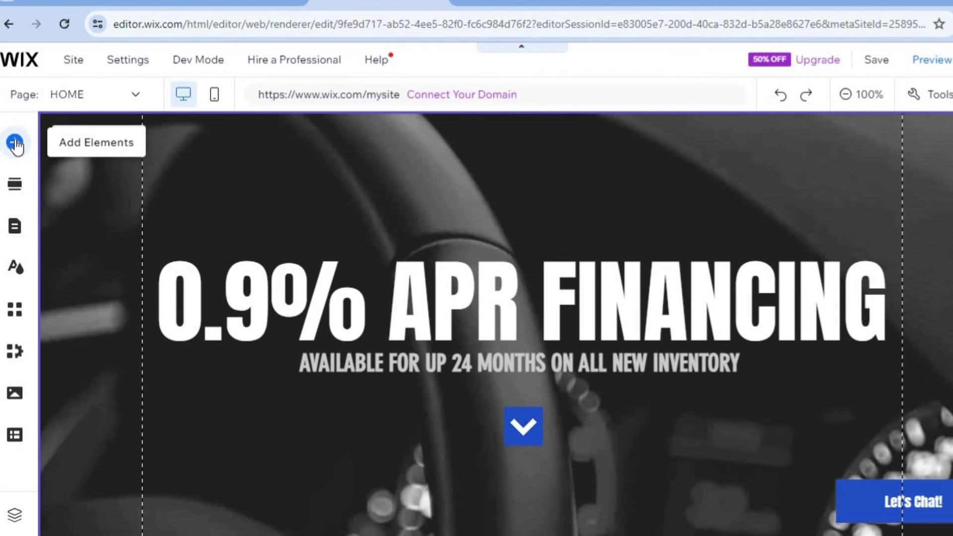
click(16, 143)
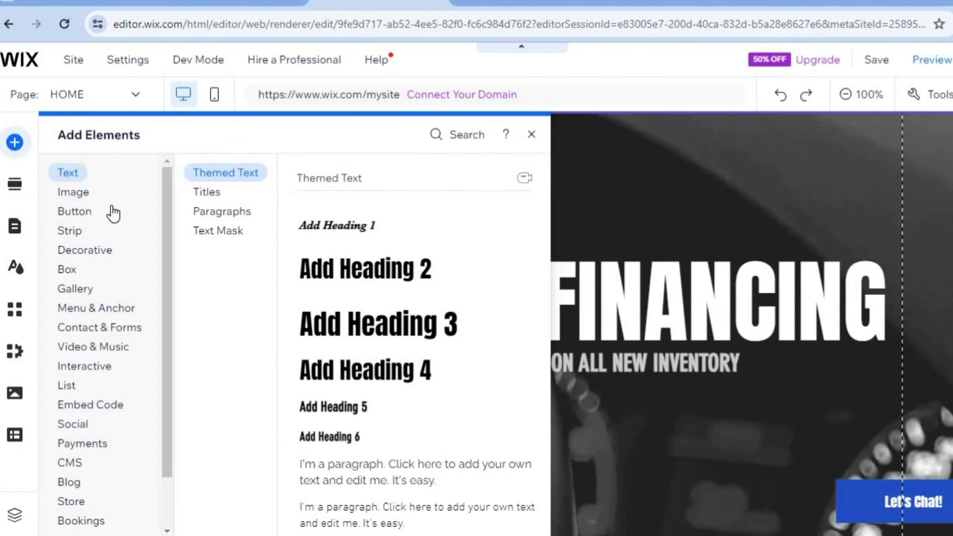
click(74, 192)
click(75, 211)
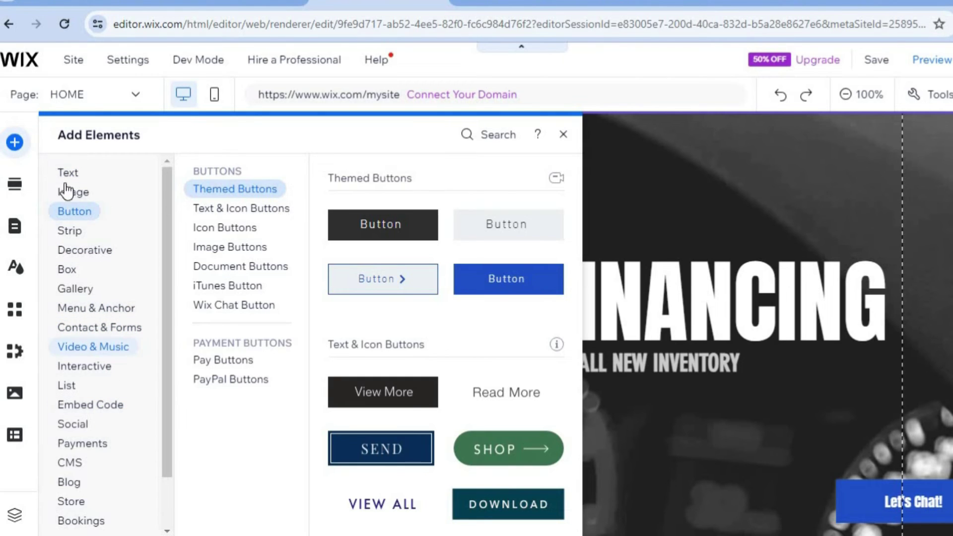
click(116, 347)
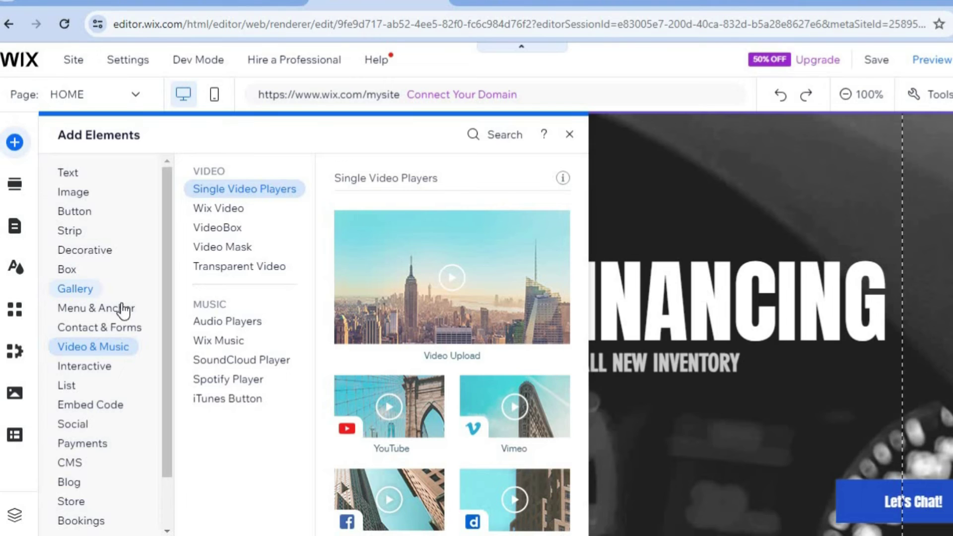
click(570, 138)
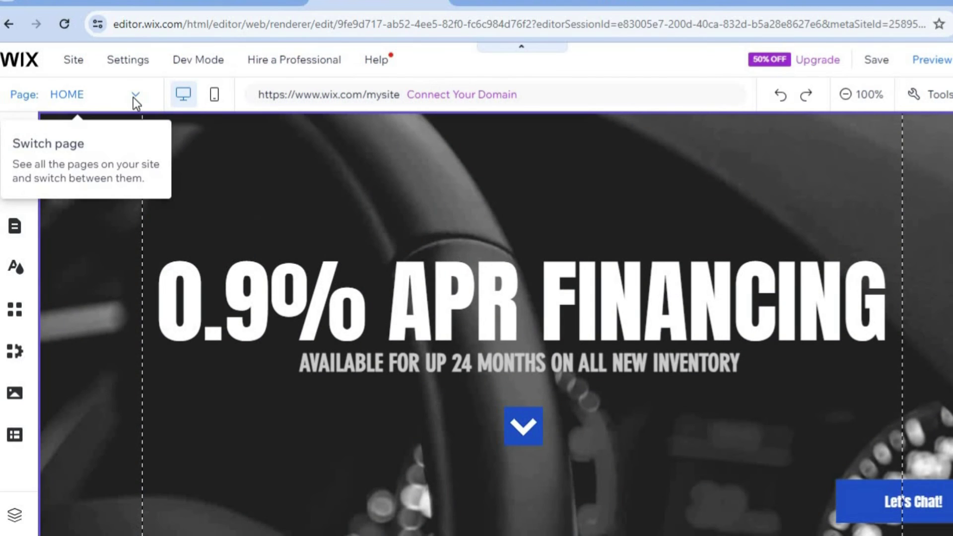
Switch to the PRE-OWNED page and browse its gallery of car models.
click(133, 97)
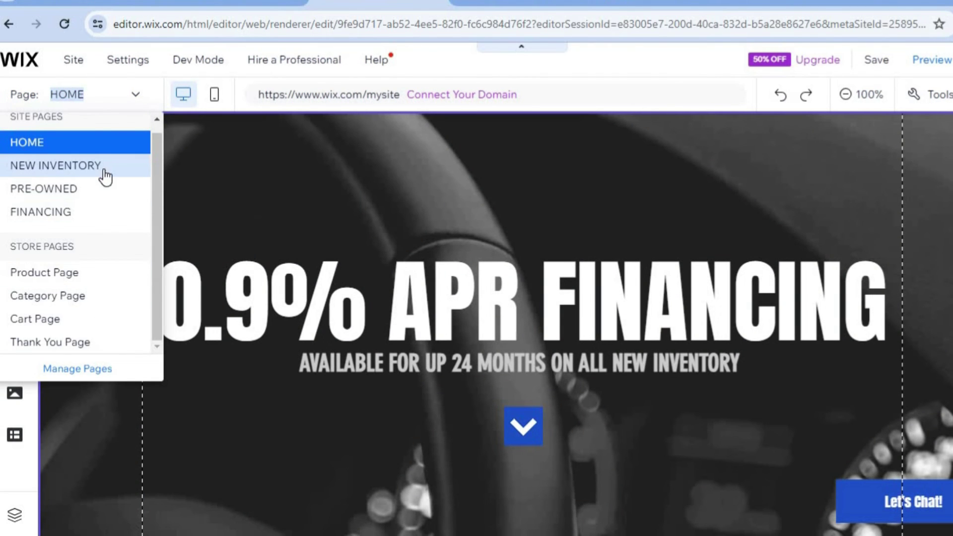
click(73, 189)
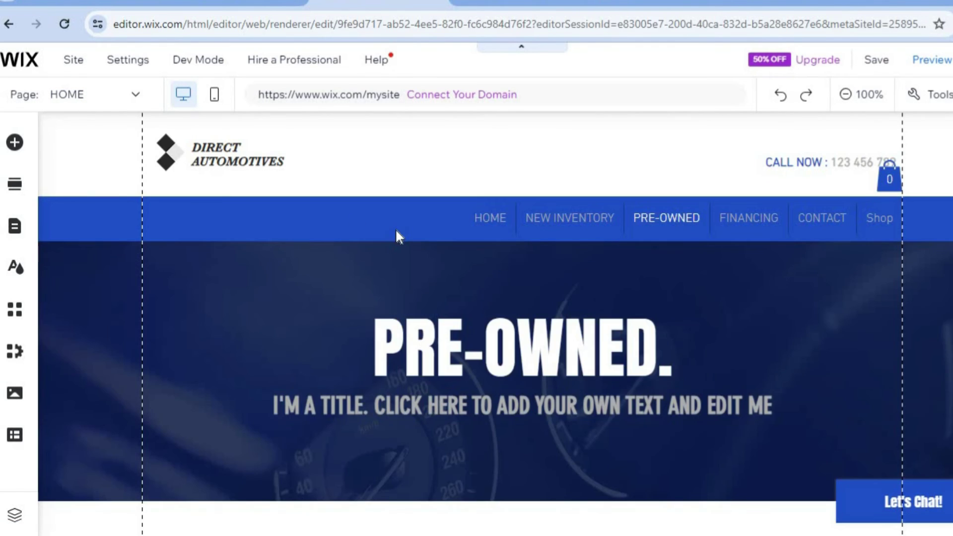
scroll(496, 322, down, 8)
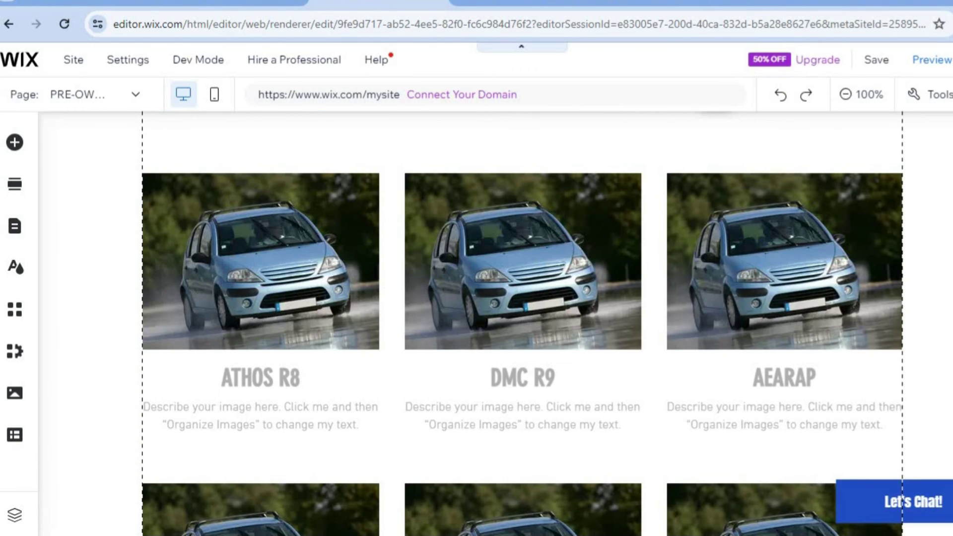
scroll(521, 322, down, 8)
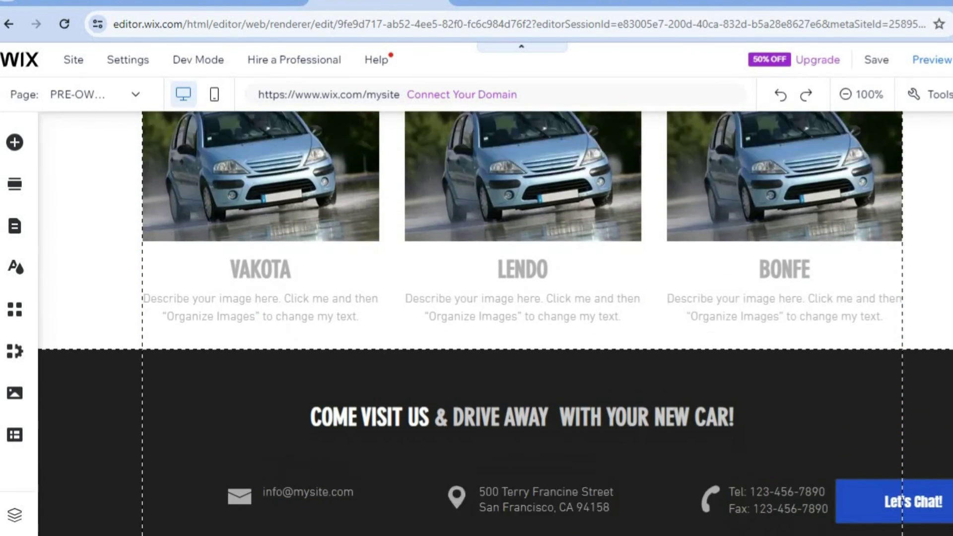
scroll(783, 328, up, 8)
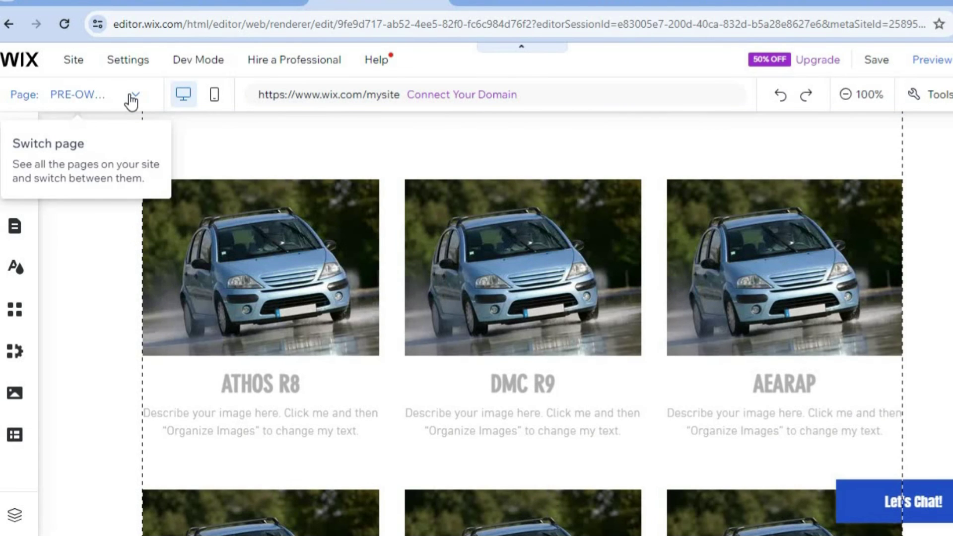
click(130, 95)
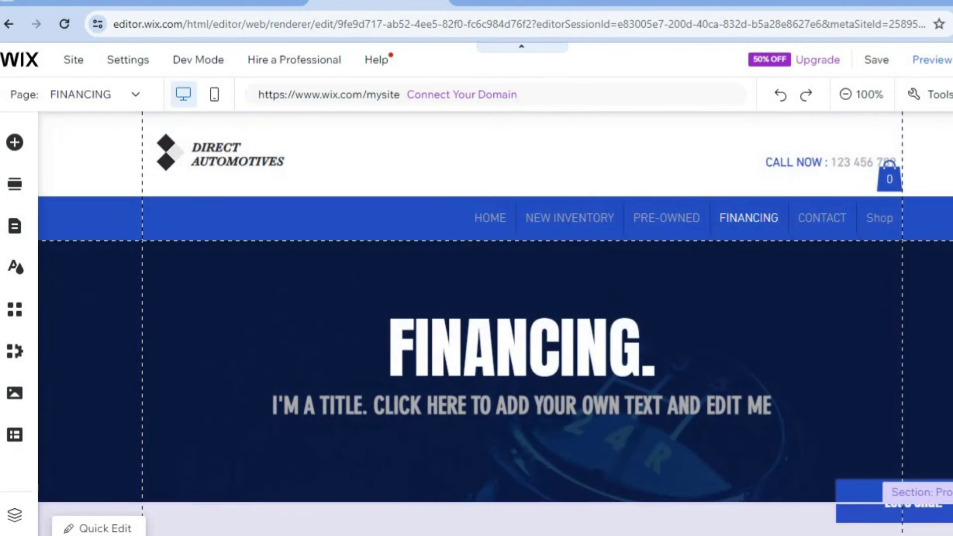
Scroll through the FINANCING page's GET A LOAN TODAY. section and APPLY NOW form.
scroll(495, 322, down, 6)
scroll(495, 323, down, 8)
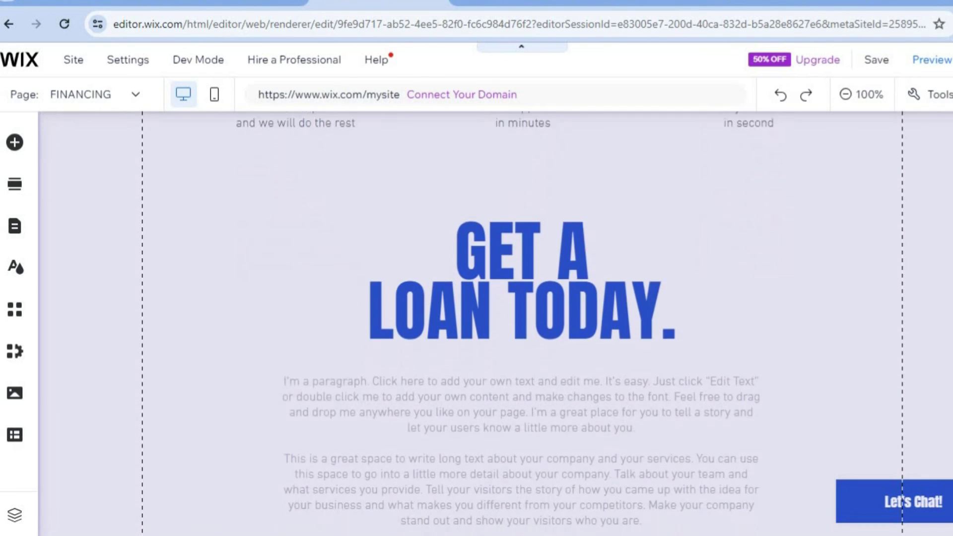
scroll(495, 323, down, 6)
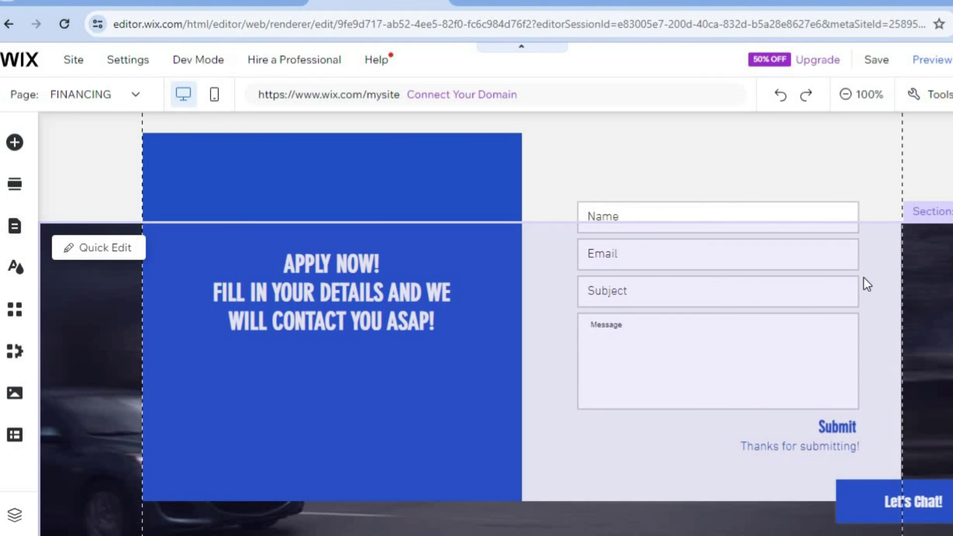
scroll(863, 277, down, 3)
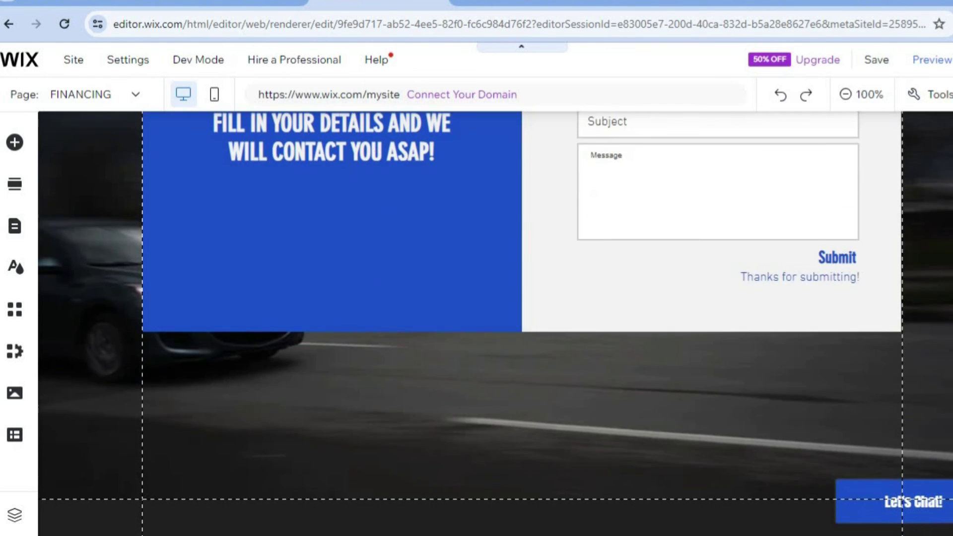
scroll(495, 323, up, 12)
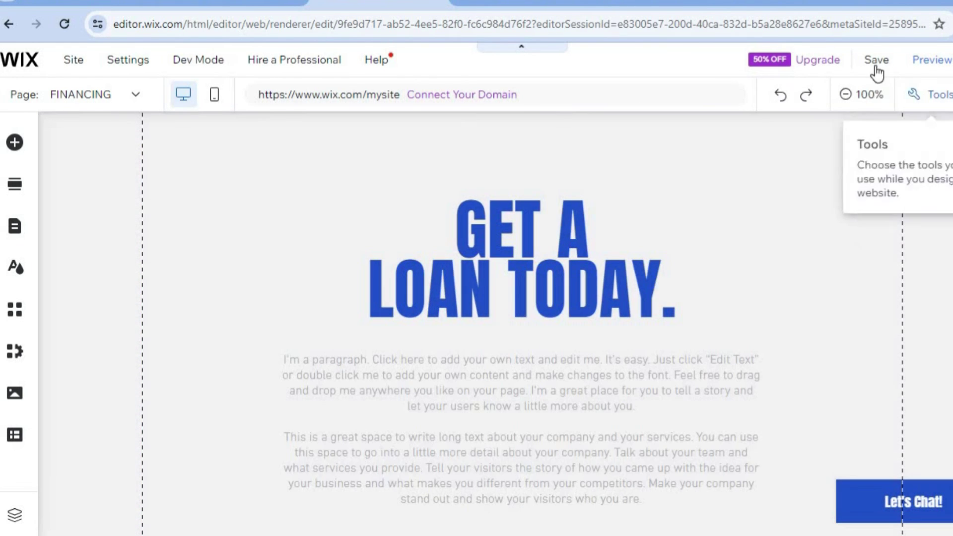
mouse_move(877, 65)
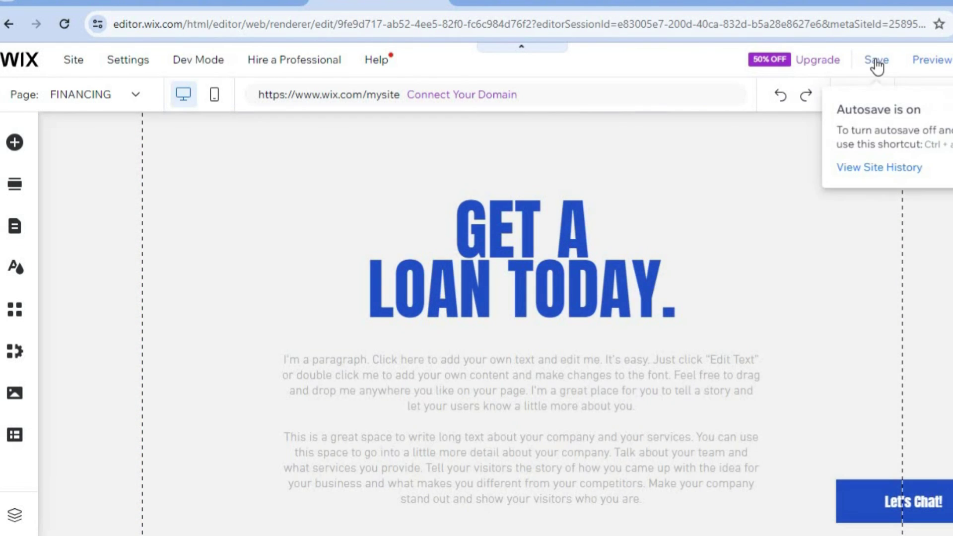
Preview the site, then follow Upgrade Now to the Business premium plans page.
click(925, 62)
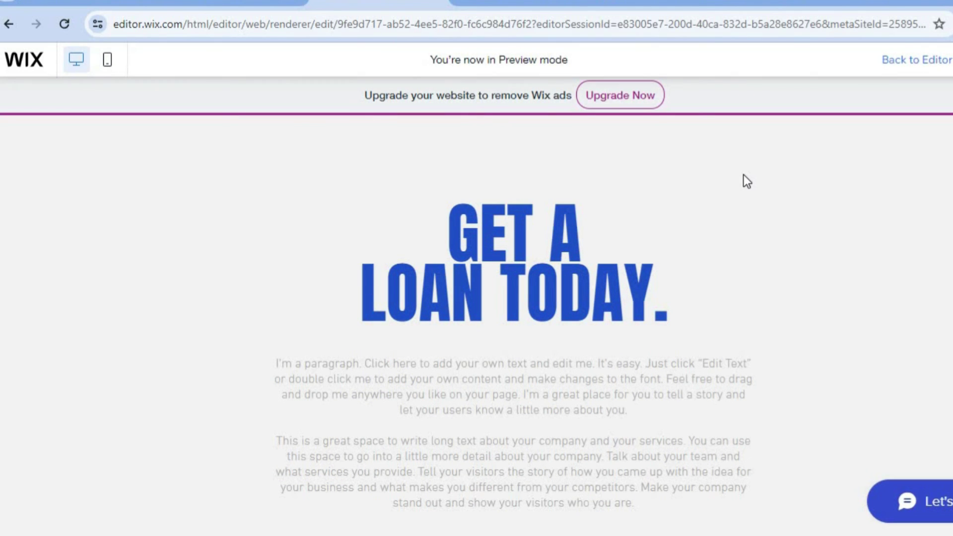
click(619, 95)
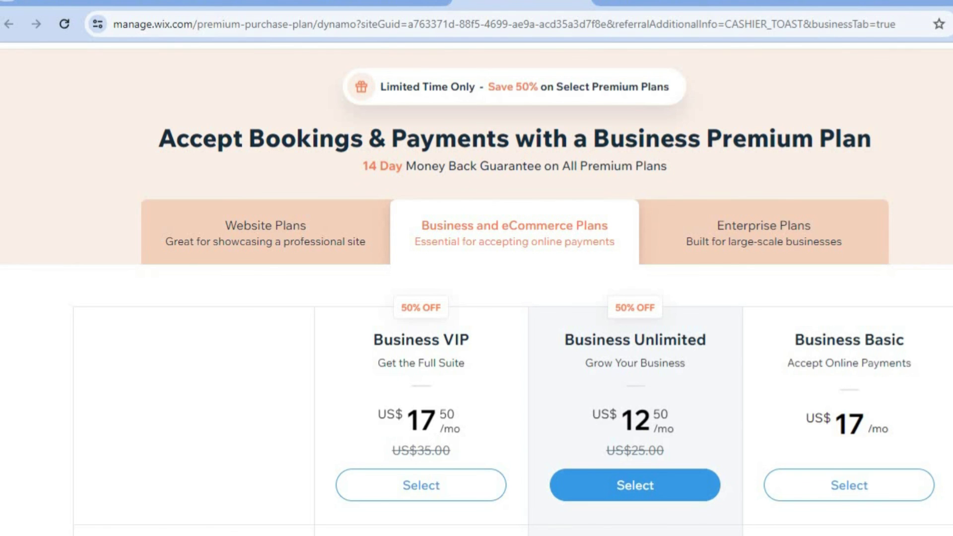
scroll(514, 312, down, 5)
scroll(513, 312, up, 2)
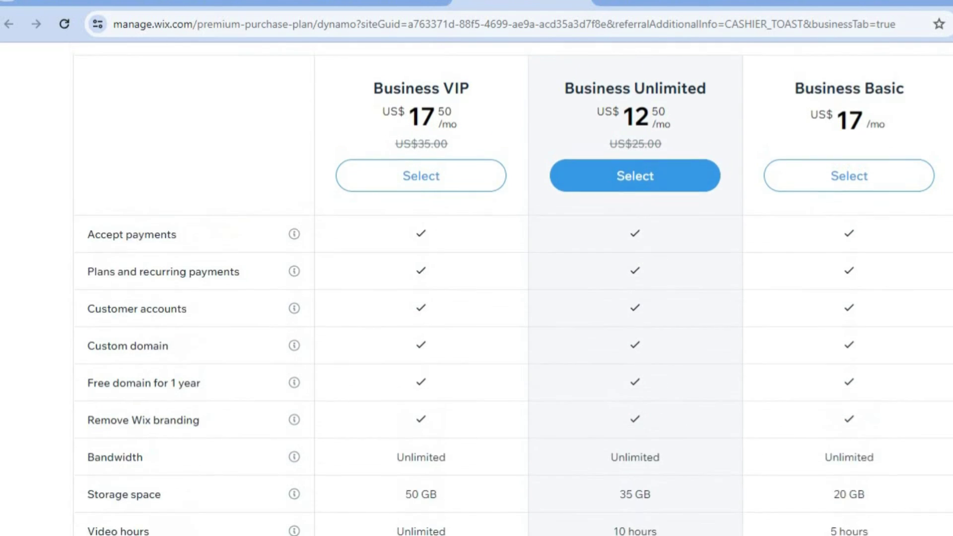
scroll(513, 313, up, 2)
scroll(657, 310, down, 3)
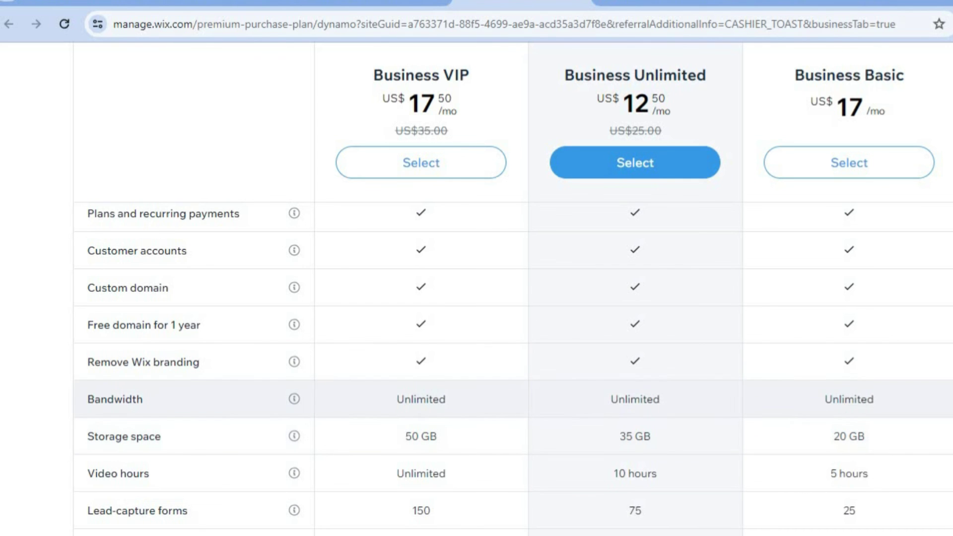
scroll(513, 368, down, 10)
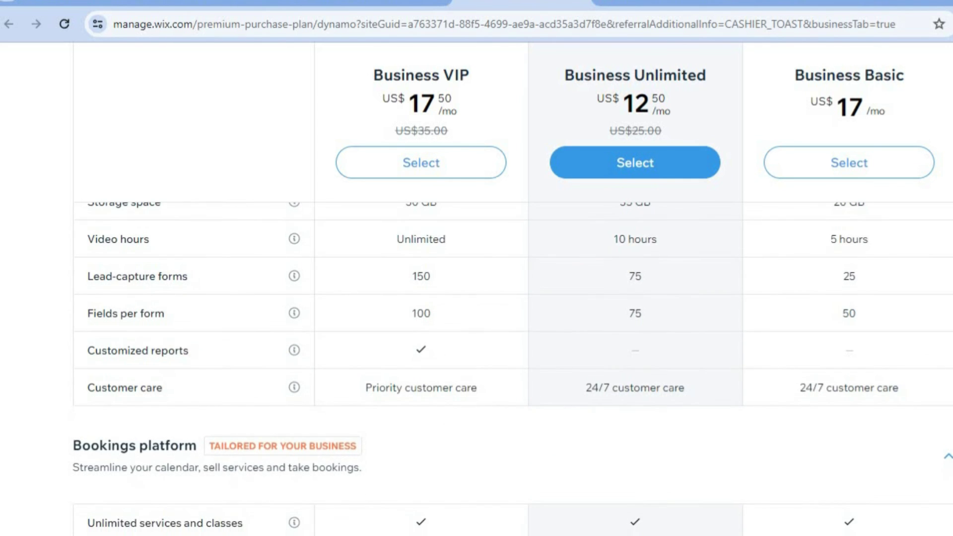
scroll(512, 397, down, 1)
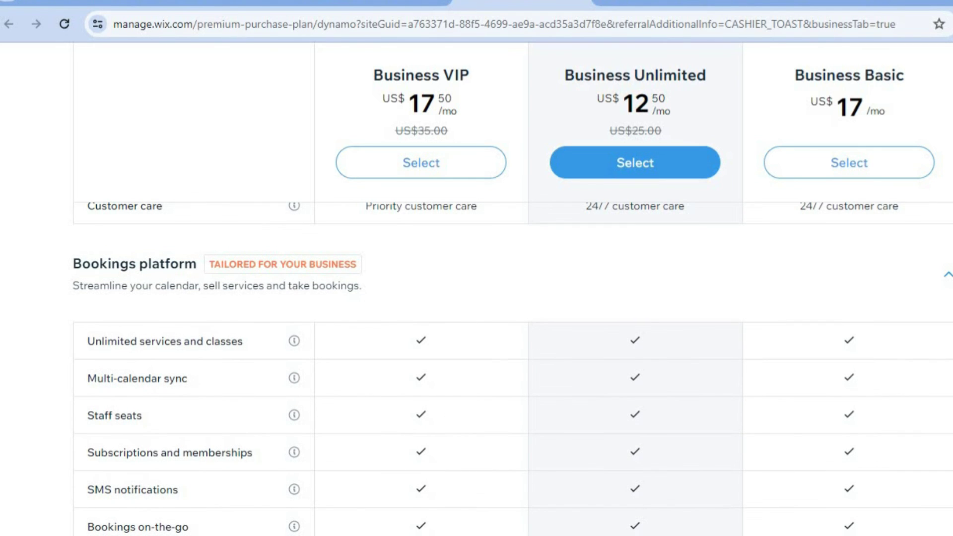
scroll(476, 298, up, 12)
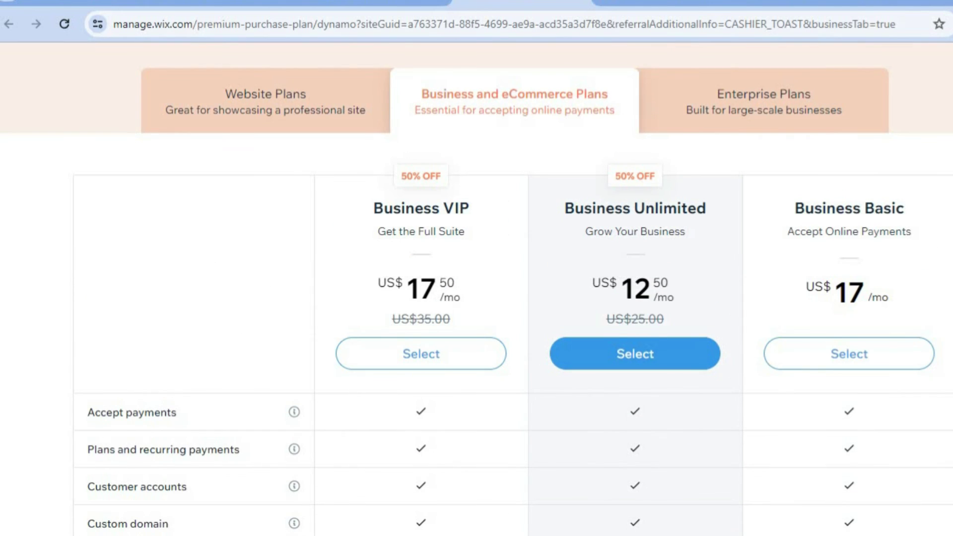